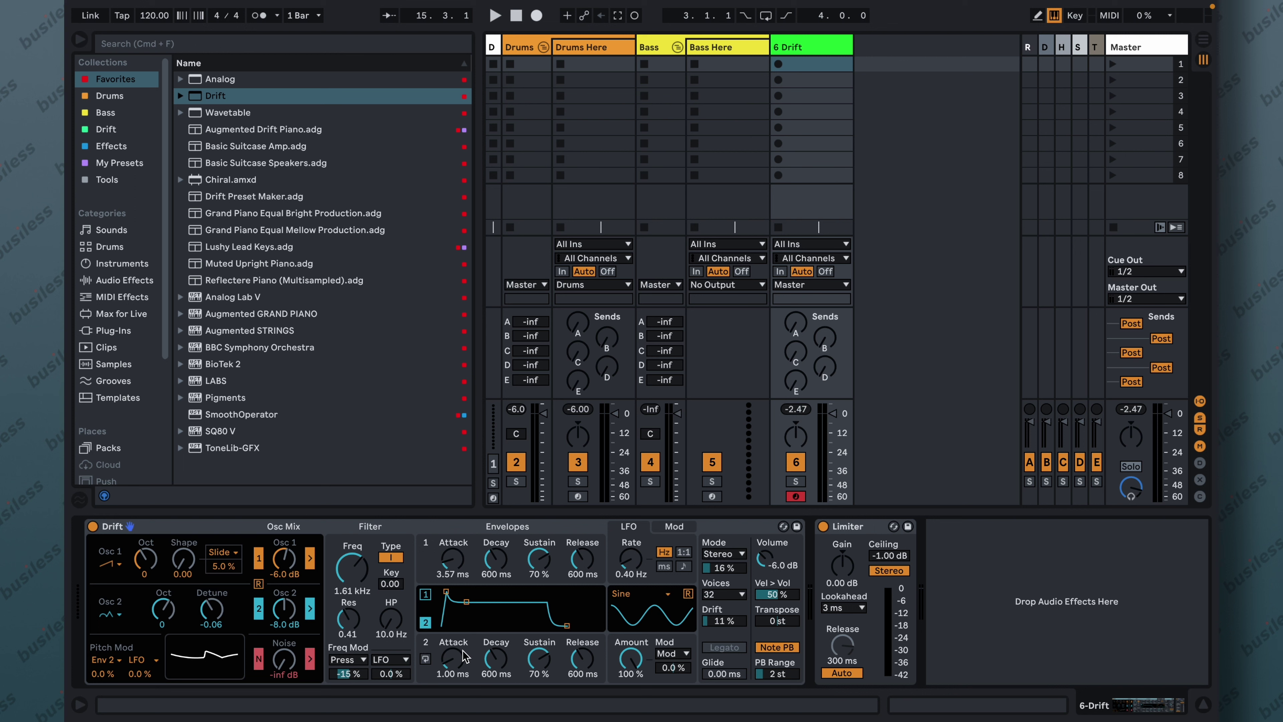
- Set envelope 2 to 6.05 ms attack, 723 ms decay, 50% sustain and 491 ms release, and assign Env 2 as oscillator 1's shape modulator
left_click_drag(446, 592, 448, 591)
left_click_drag(539, 658, 579, 657)
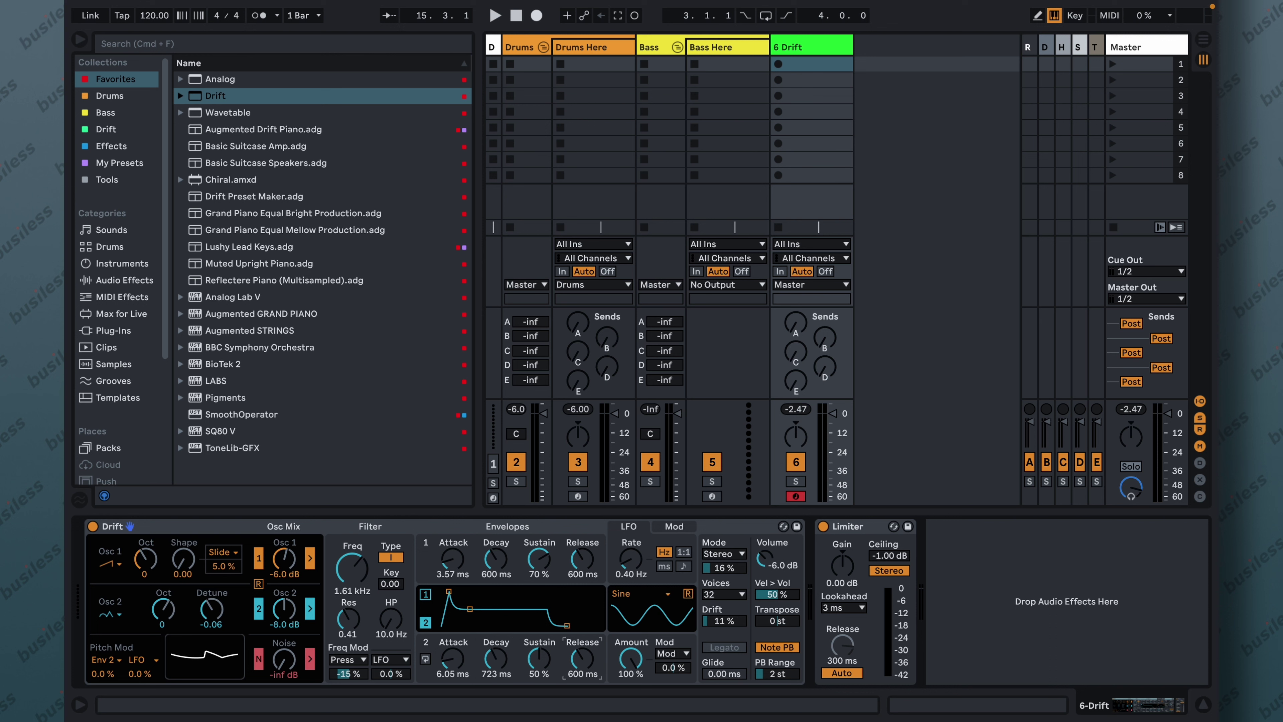
left_click(234, 555)
left_click(238, 579)
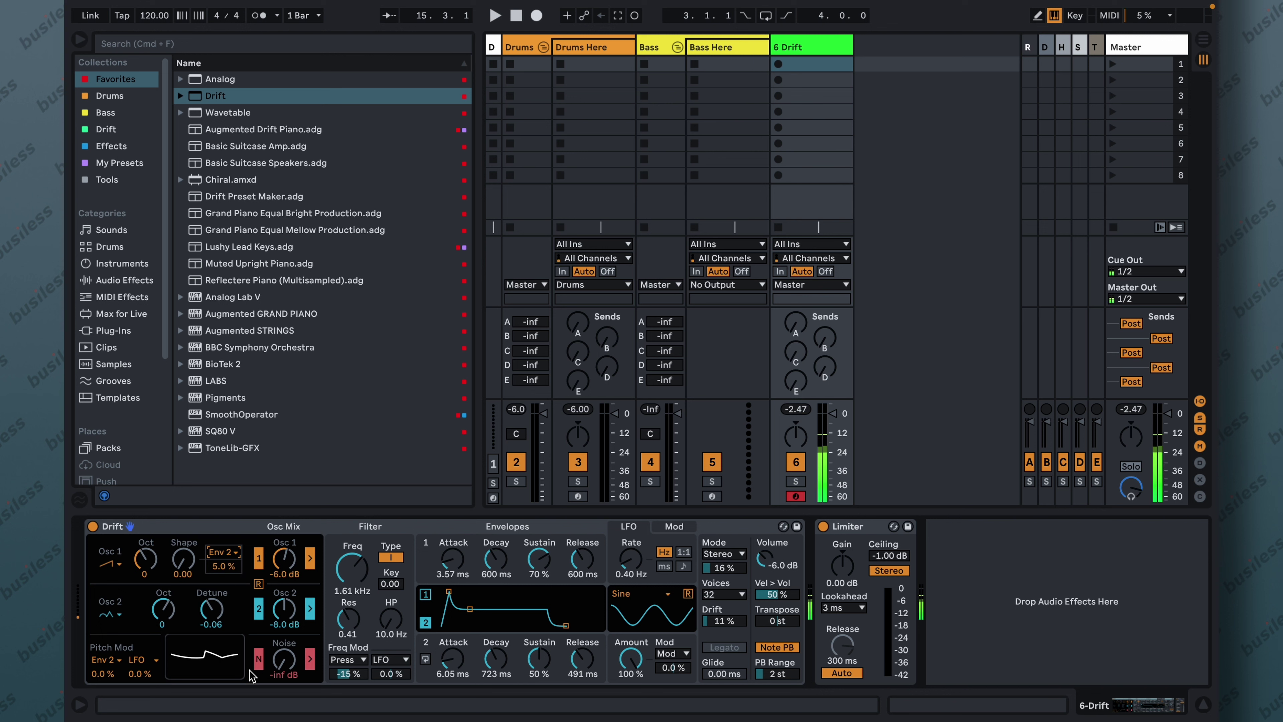
- Set Drift's first filter frequency modulation source to Env 2 at 13% and lower the filter frequency to 668 Hz
left_click(363, 660)
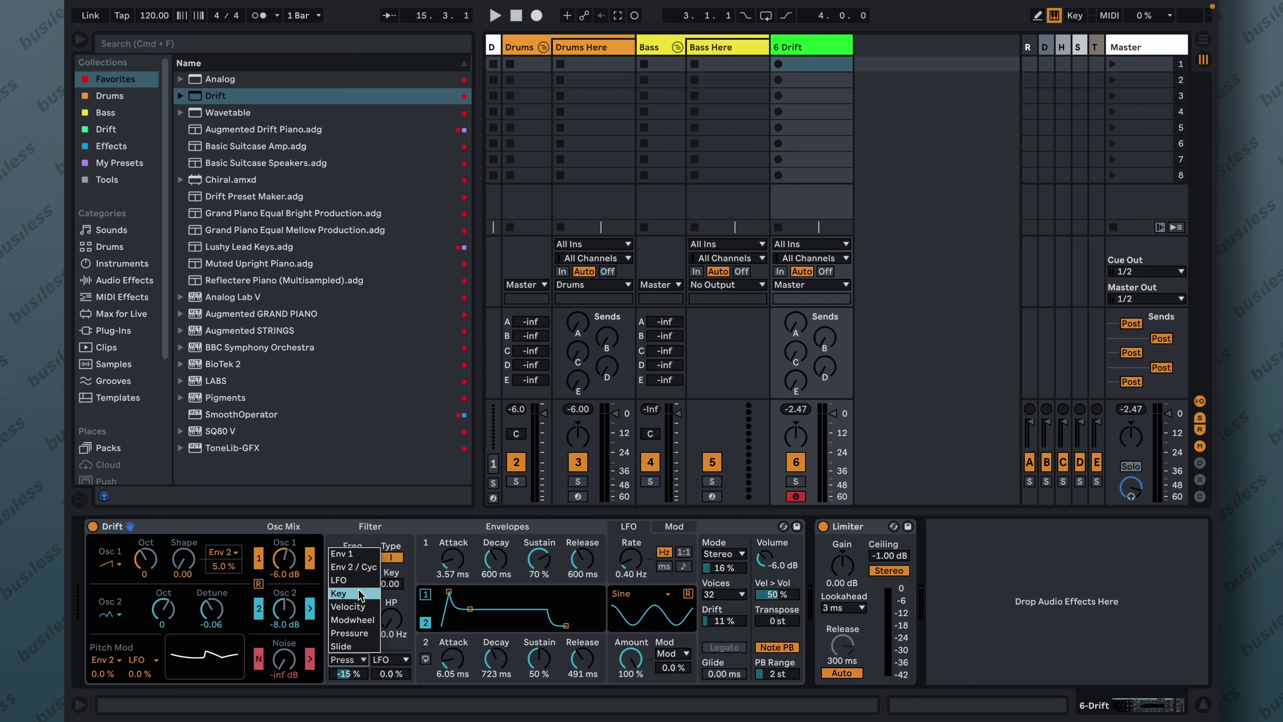
left_click(358, 571)
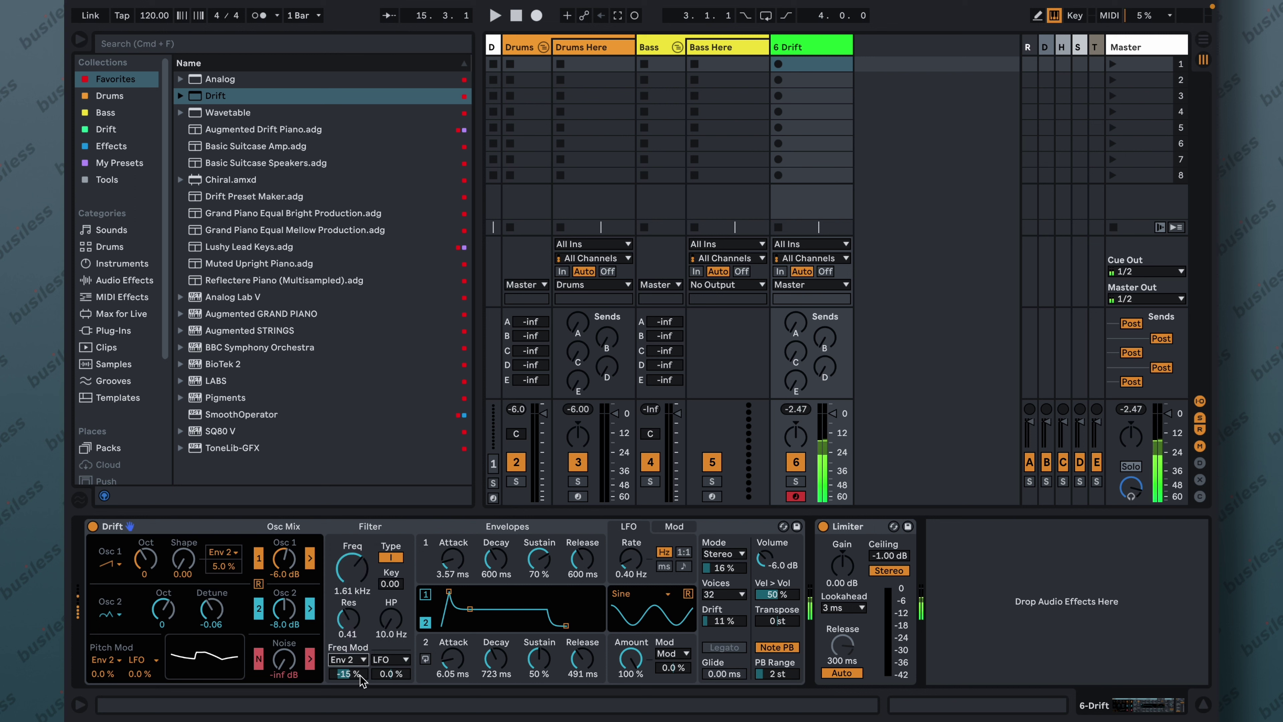
left_click_drag(360, 675, 360, 662)
left_click_drag(366, 577, 367, 609)
left_click_drag(367, 669, 367, 657)
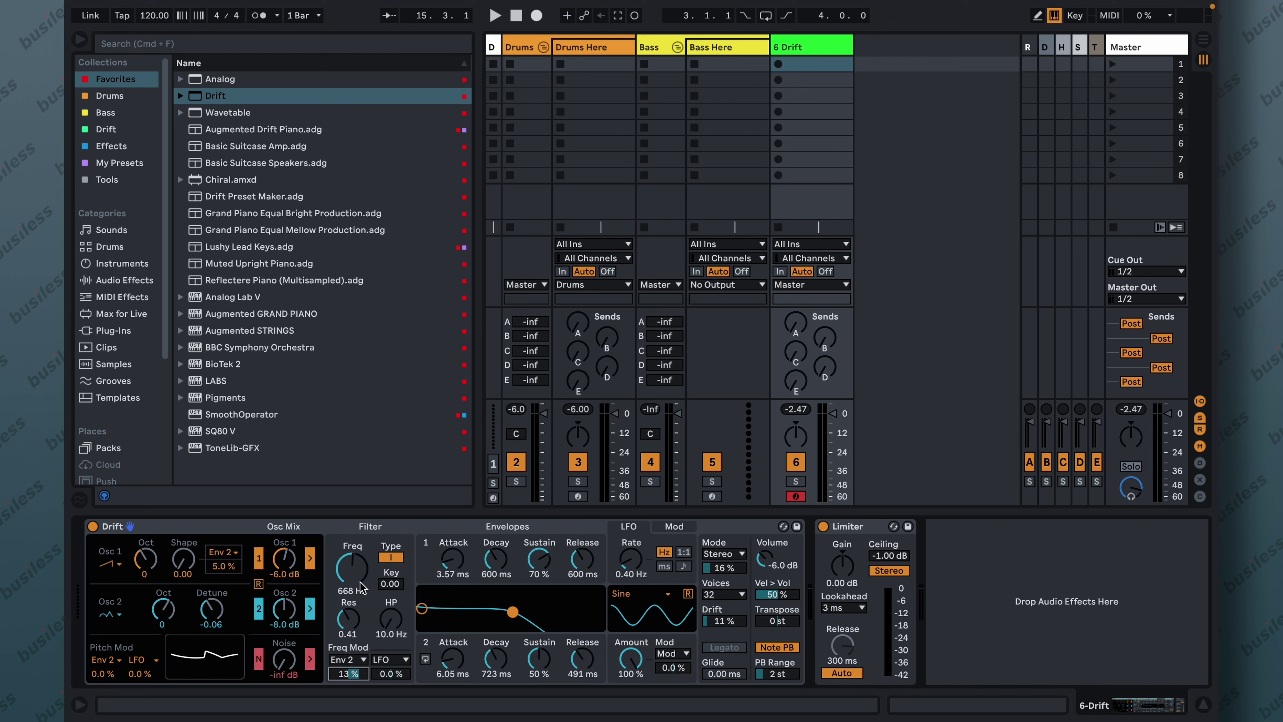
- Slow Drift's LFO rate to 0.18 Hz
key("a")
left_click_drag(631, 561, 630, 578)
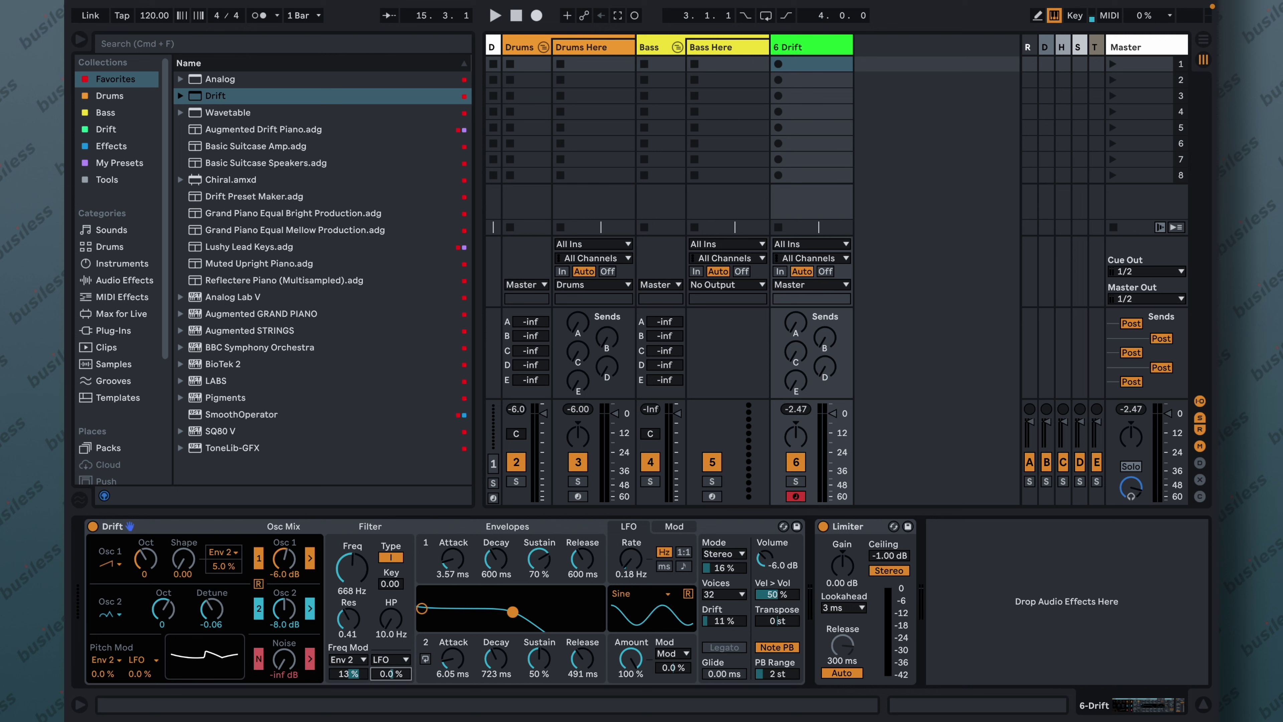
- Set the filter's second frequency modulation source to Velocity at 25%, with frequency 508 Hz, resonance 0.55 and high-pass 73.7 Hz
left_click(399, 660)
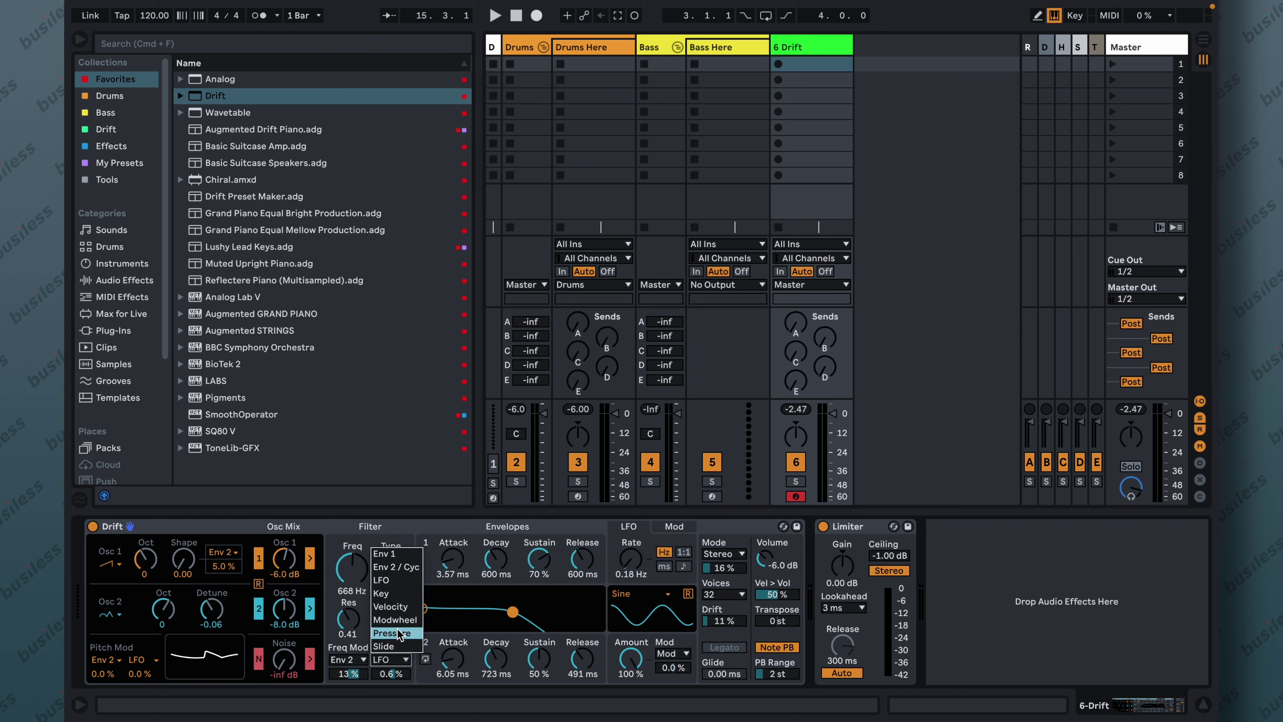
left_click(402, 608)
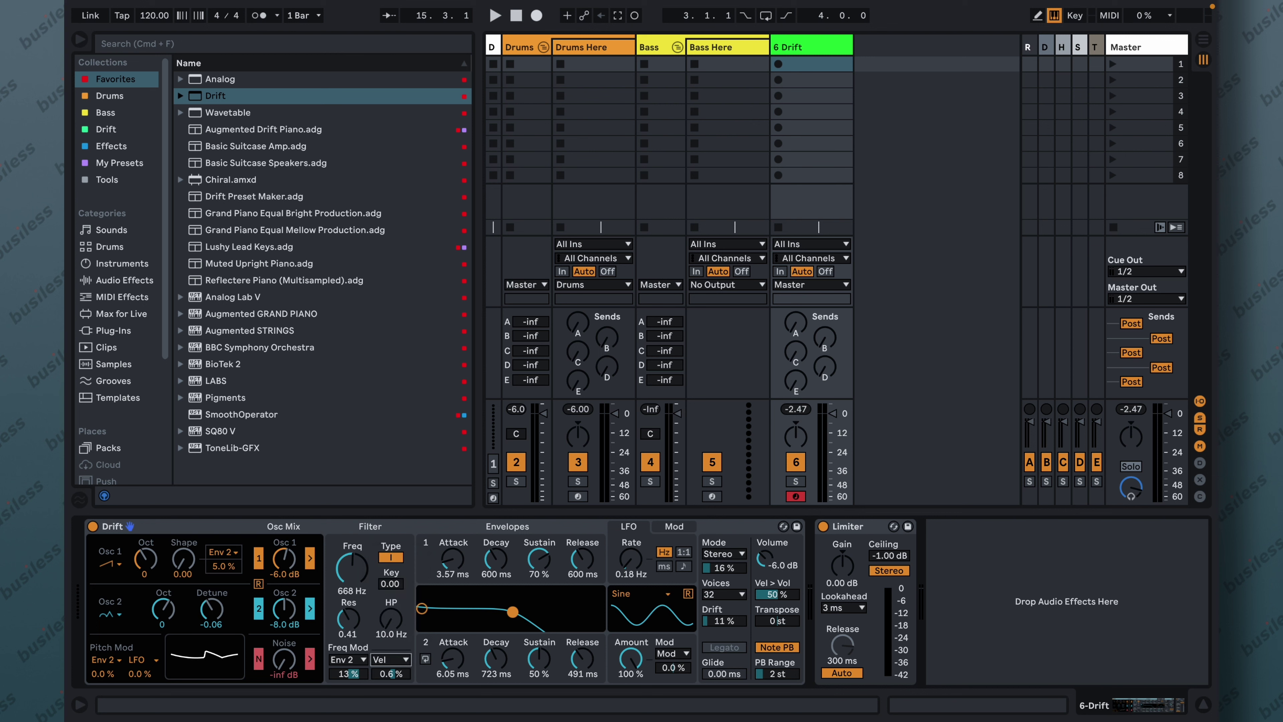
left_click_drag(391, 673, 391, 667)
left_click(403, 676)
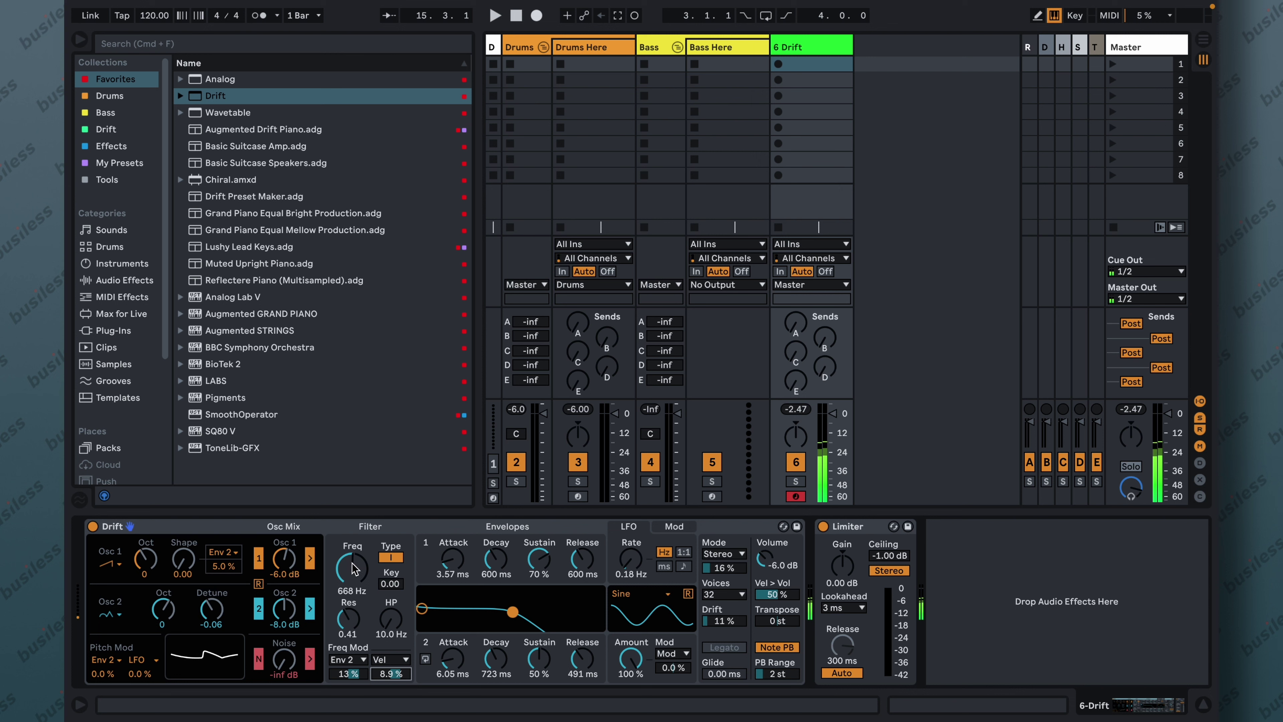
left_click_drag(399, 675, 399, 661)
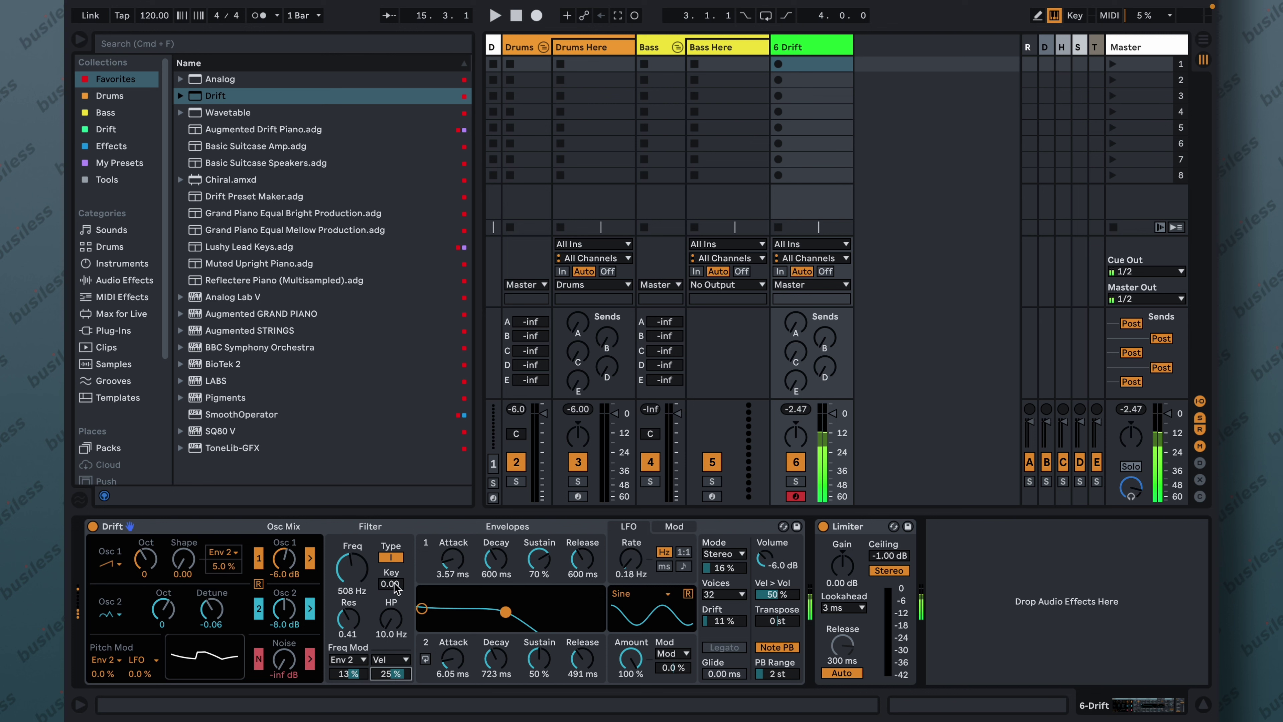
mouse_move(385, 632)
left_mouse_down()
mouse_move(385, 612)
mouse_move(360, 613)
mouse_move(383, 621)
left_mouse_up()
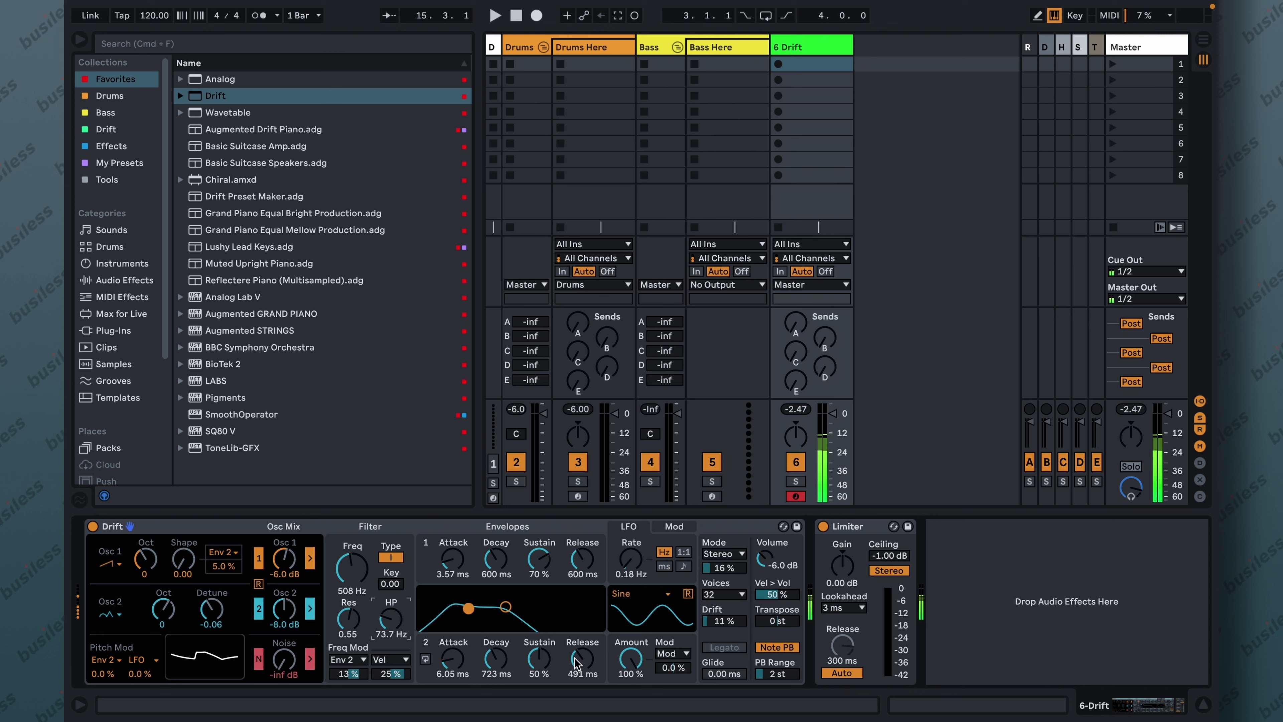
- Set envelope 1's sustain to 61% and attack to 1.43 ms, and raise Drift to 16% and the stereo amount to 30%
left_click_drag(538, 558, 539, 564)
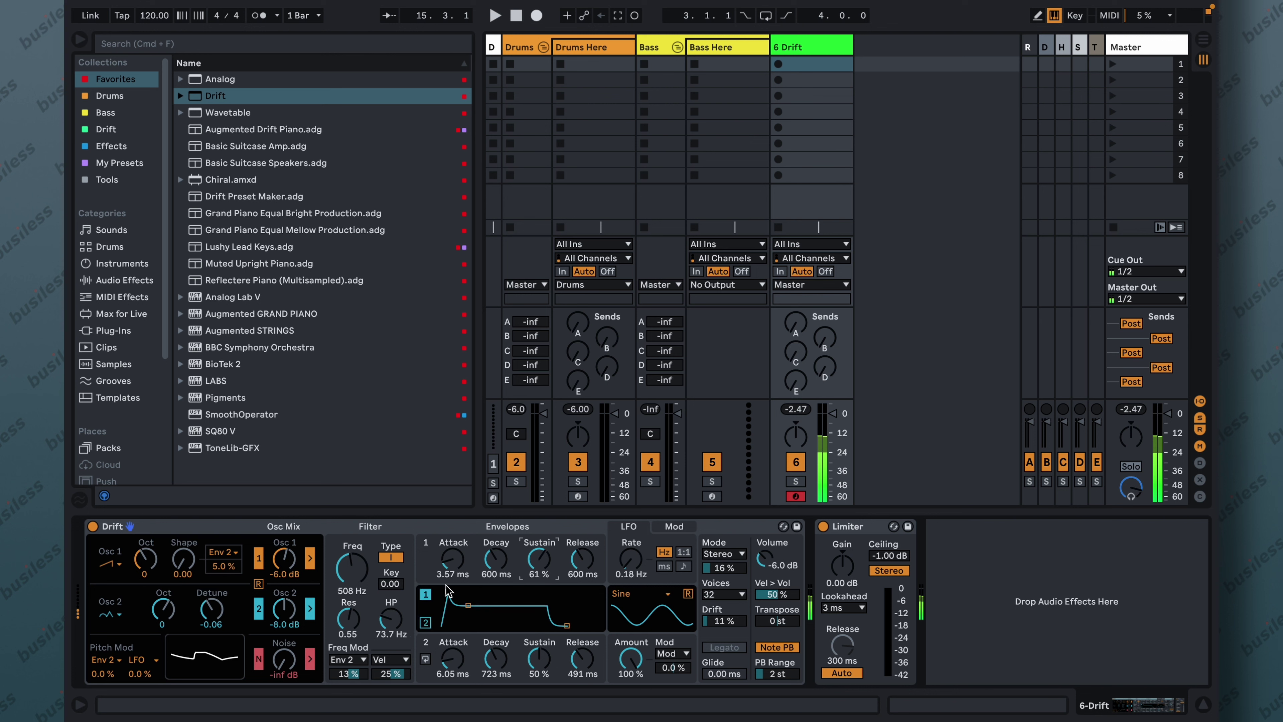
mouse_move(447, 562)
left_mouse_down()
mouse_move(447, 545)
mouse_move(447, 564)
left_mouse_up()
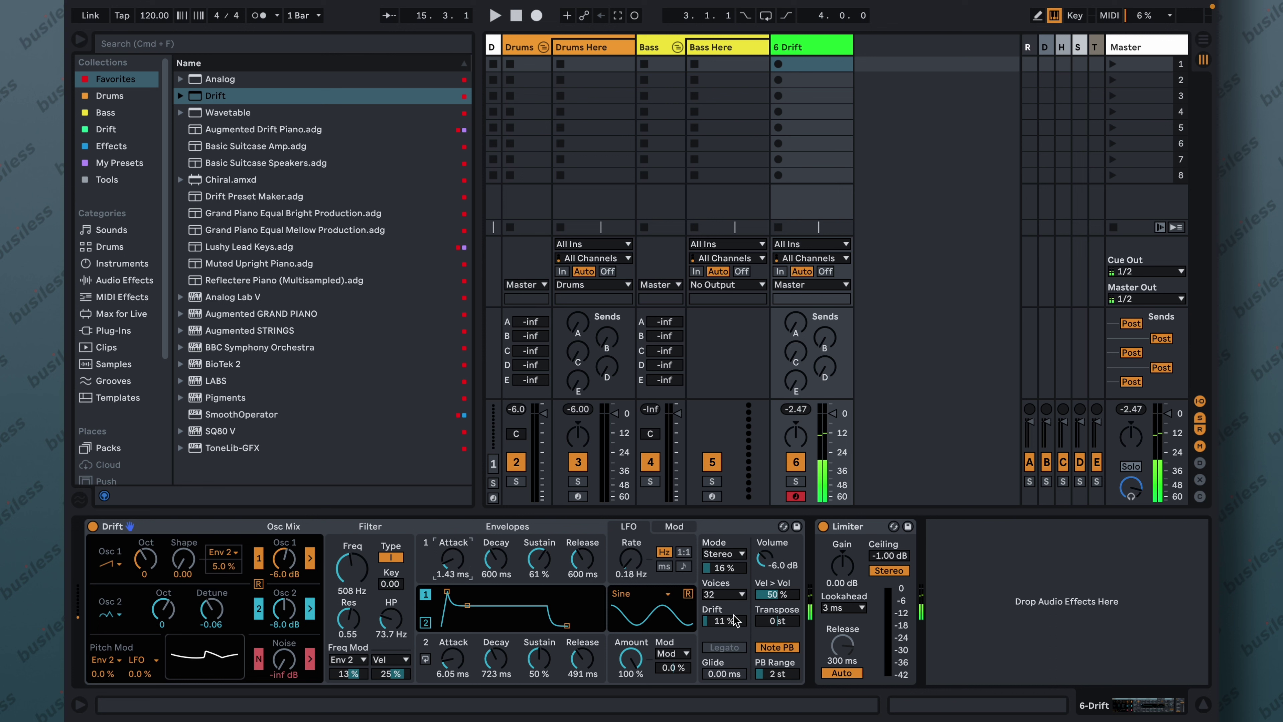
left_click_drag(734, 619, 733, 606)
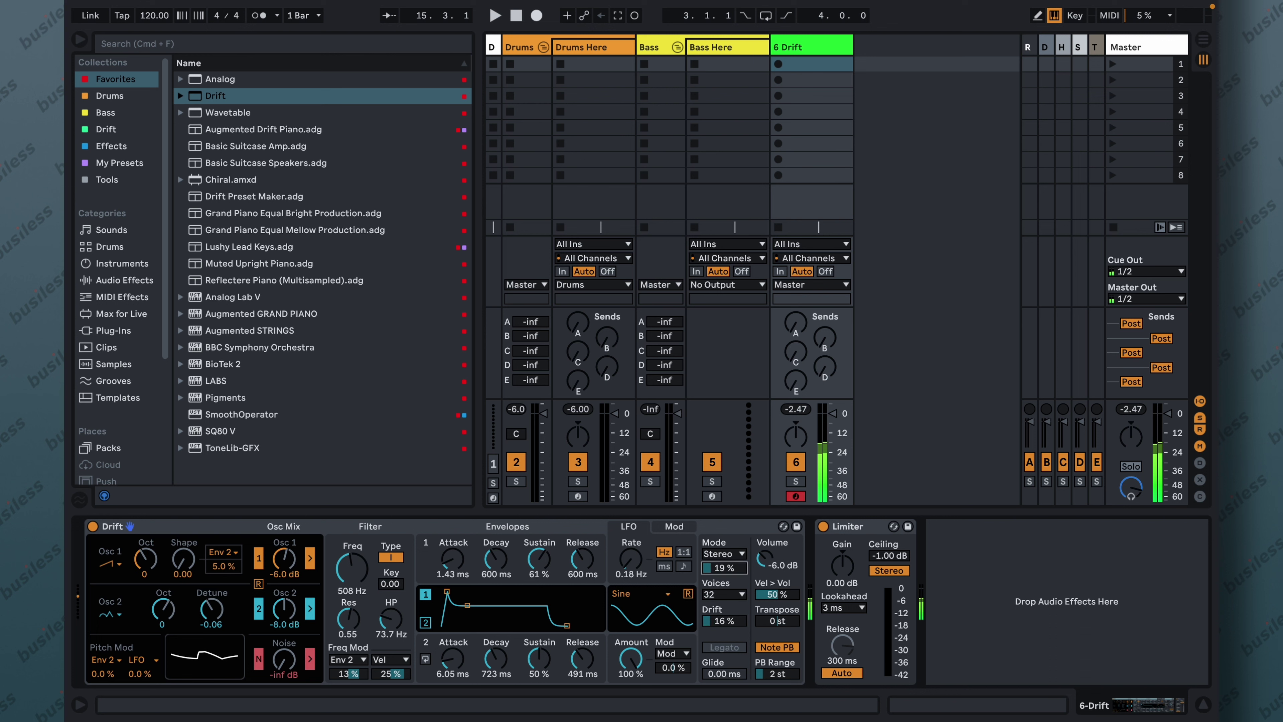
left_click_drag(733, 569, 733, 560)
left_click_drag(734, 580, 734, 578)
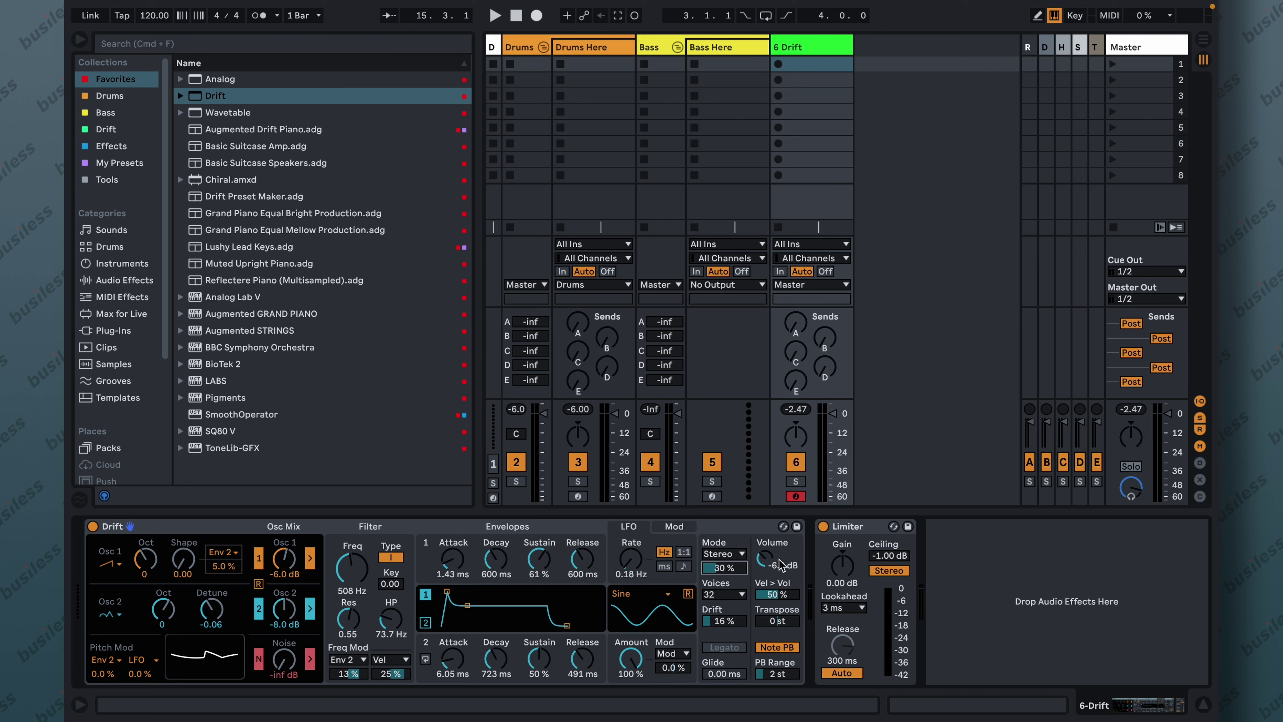
- Raise oscillators 1 and 2 to -0.2 dB each in the mix and lower Drift's volume to -7.9 dB
left_click_drag(767, 560, 767, 566)
left_click_drag(291, 569, 291, 559)
mouse_move(293, 606)
left_mouse_down()
mouse_move(293, 593)
mouse_move(289, 624)
left_mouse_up()
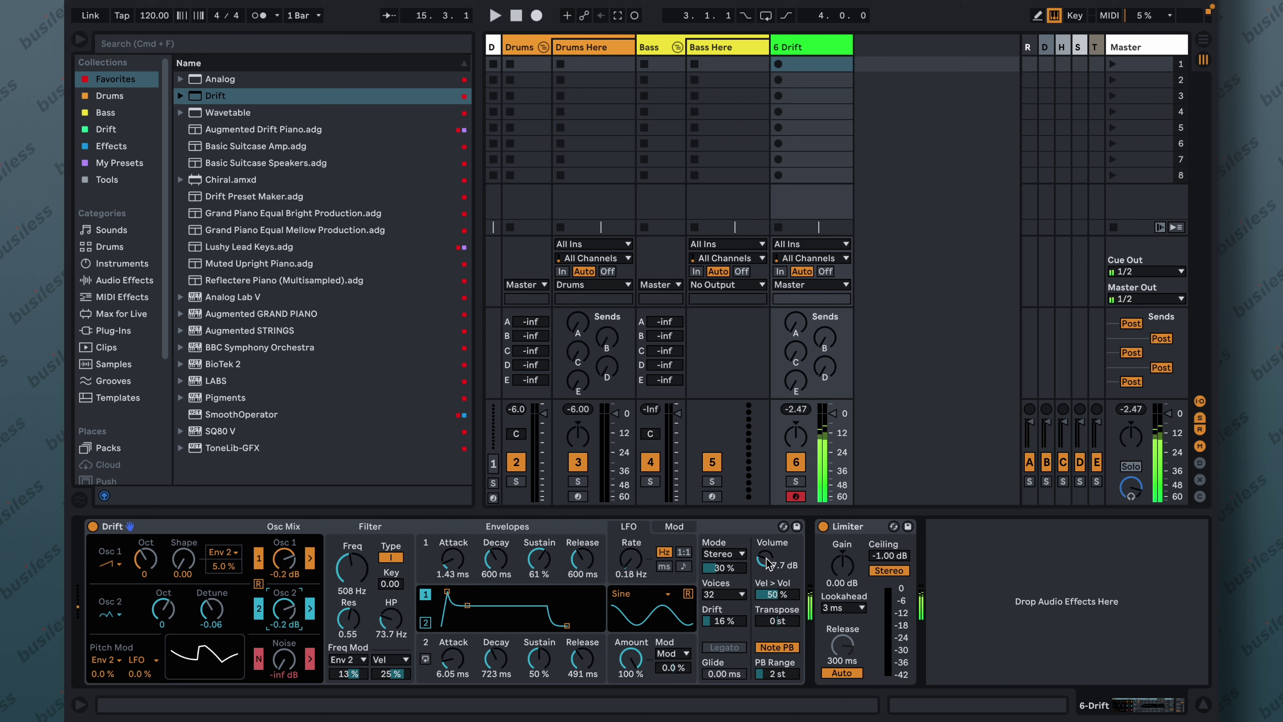
left_click_drag(771, 563, 772, 564)
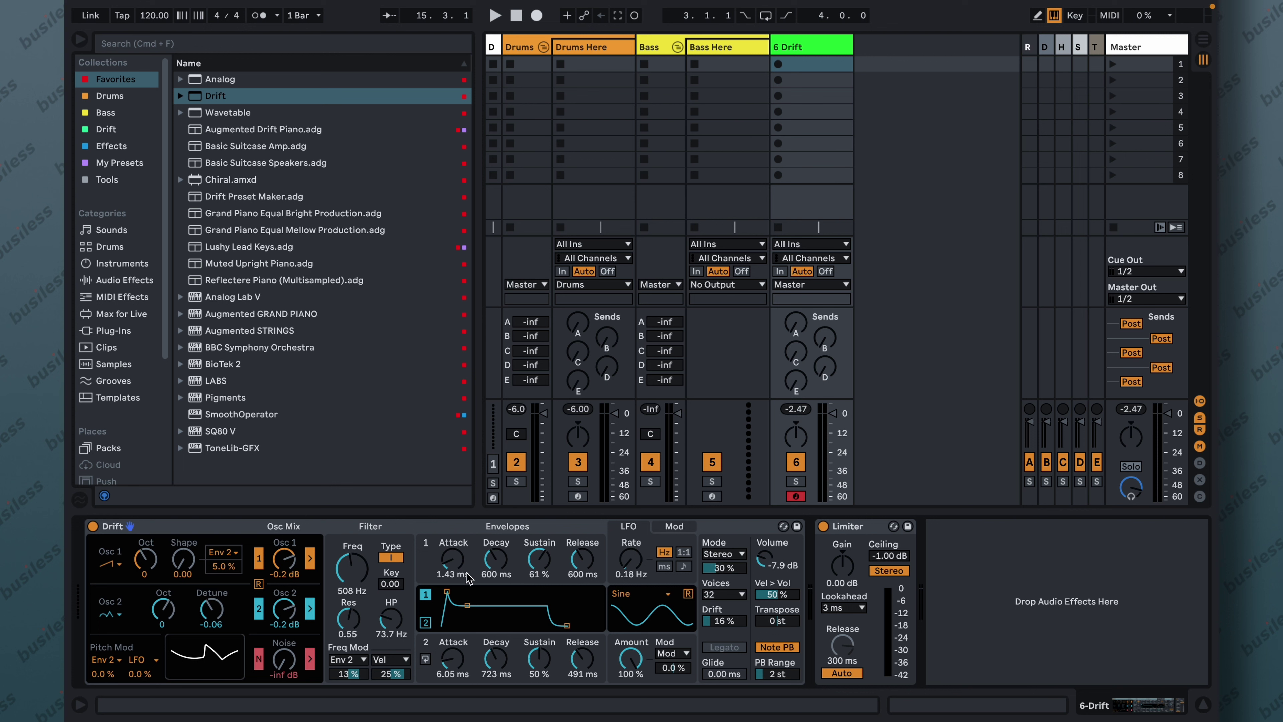
- Increase the Env 2 filter modulation to 21%, lower the filter frequency to 346 Hz and set Drift's volume to -8.8 dB
left_click(437, 651)
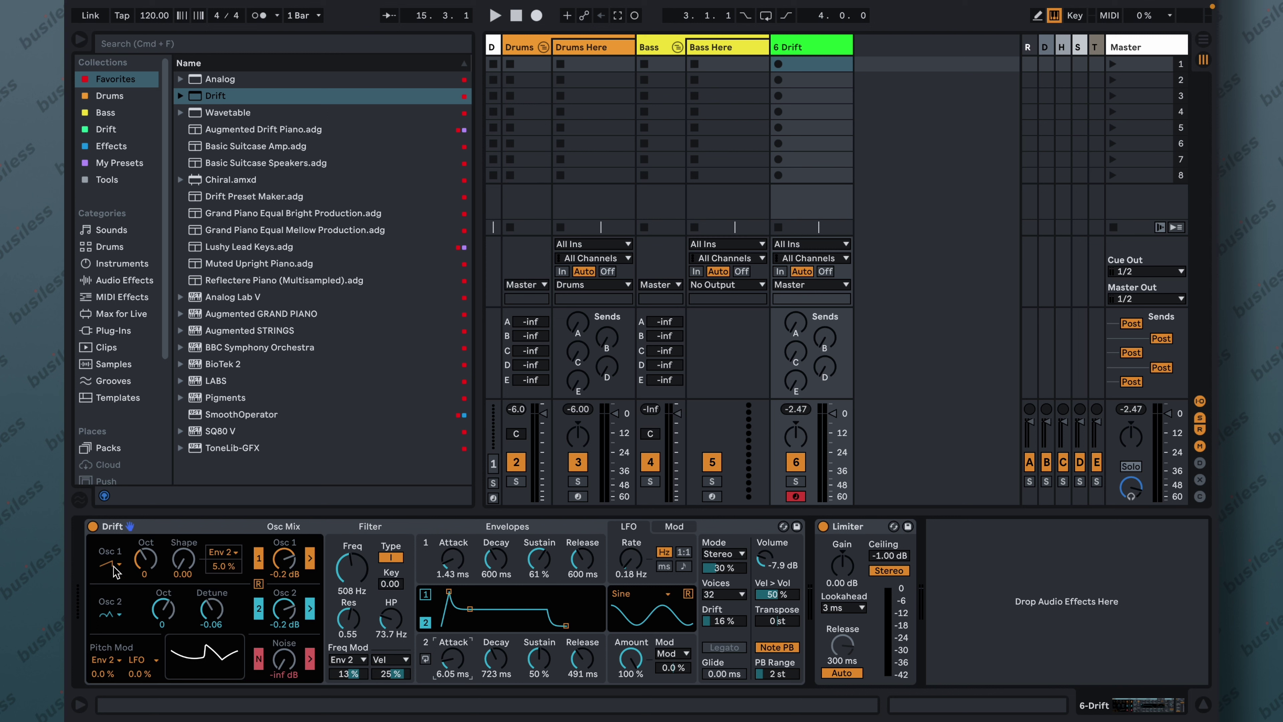
left_click(355, 675)
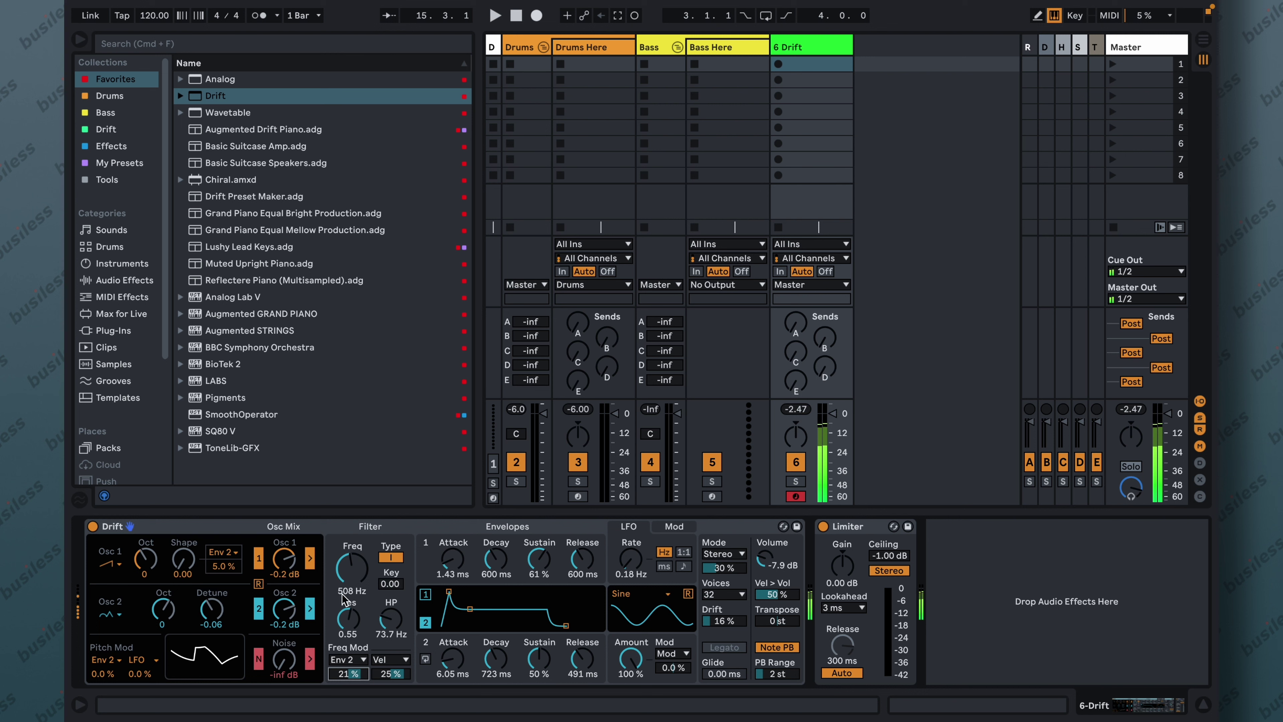
left_click_drag(343, 598, 344, 611)
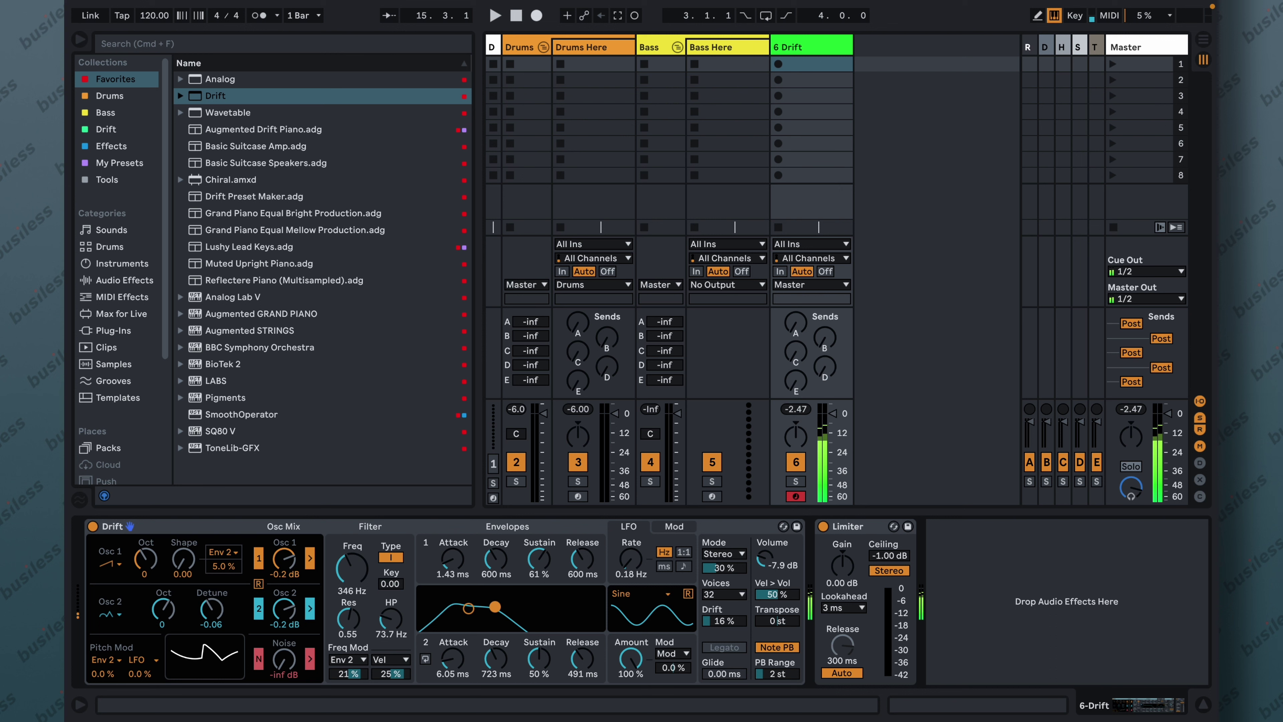
left_click_drag(763, 558, 768, 558)
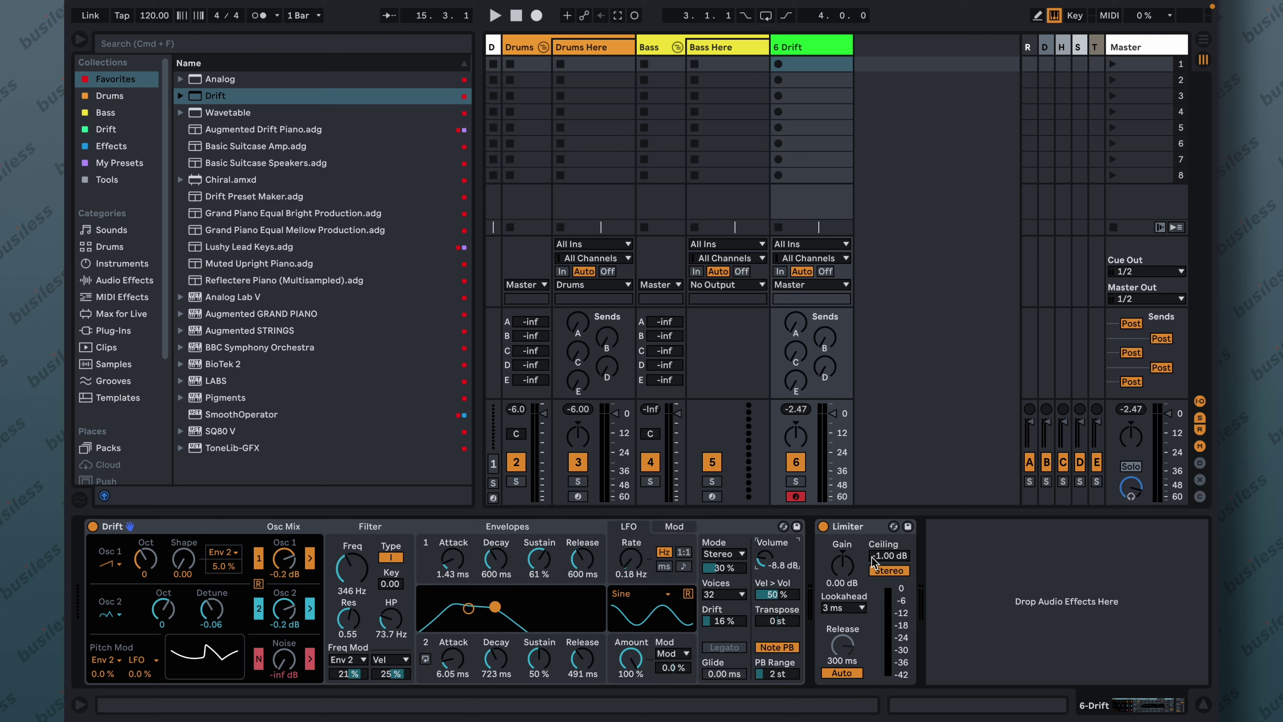
- Insert an Auto Filter between Drift and the Limiter, and set its frequency to 2.45 kHz and resonance to 35%
key("super+f")
type("auto f")
left_click(243, 80)
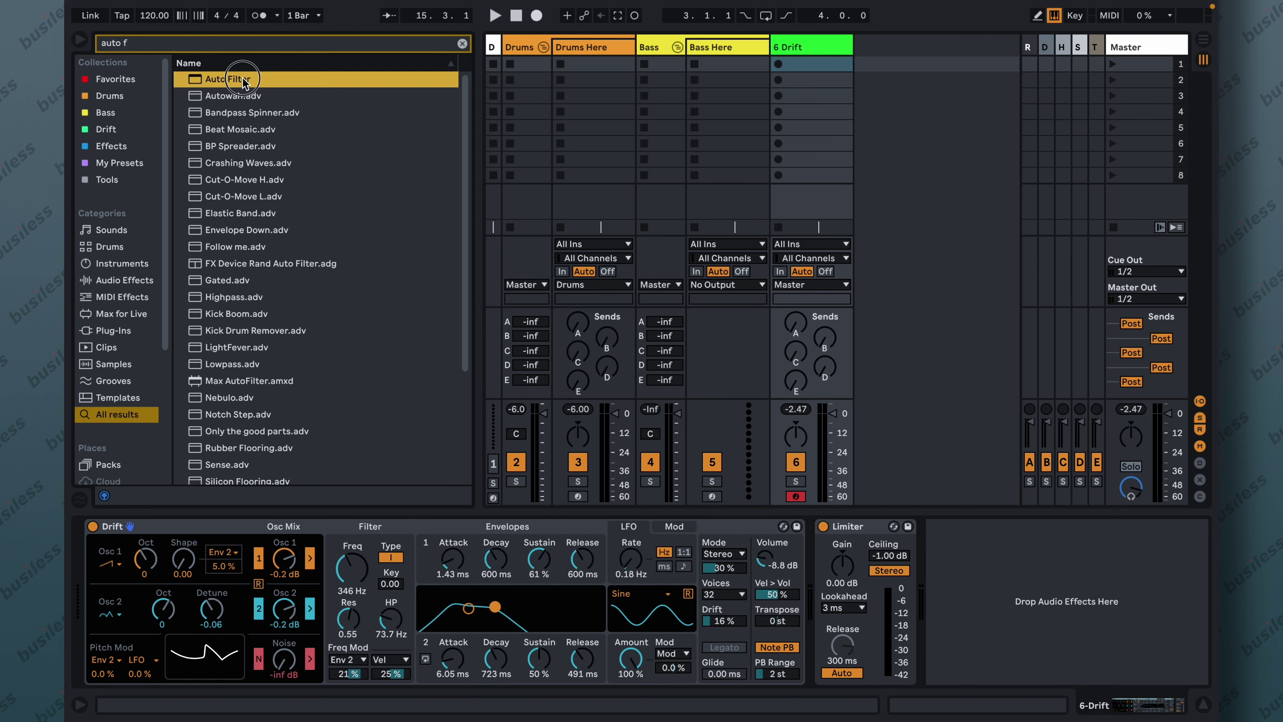
left_click_drag(243, 81, 799, 566)
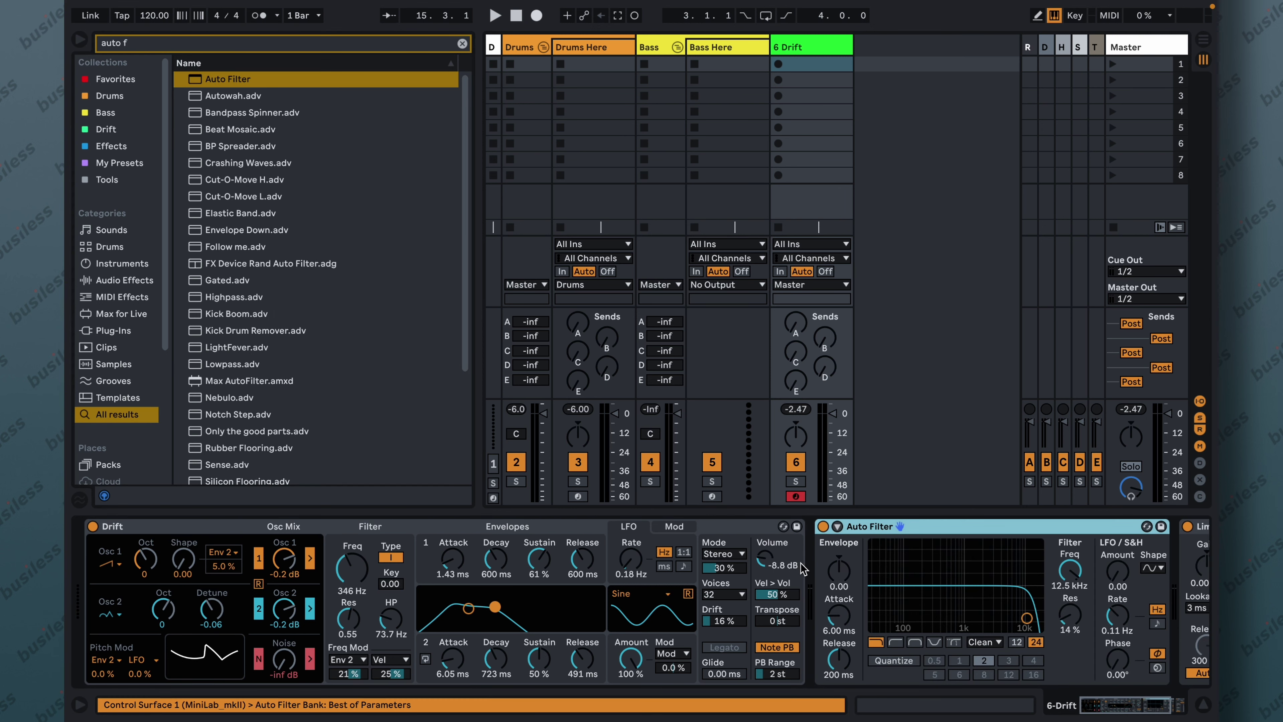
left_click_drag(1027, 617, 995, 605)
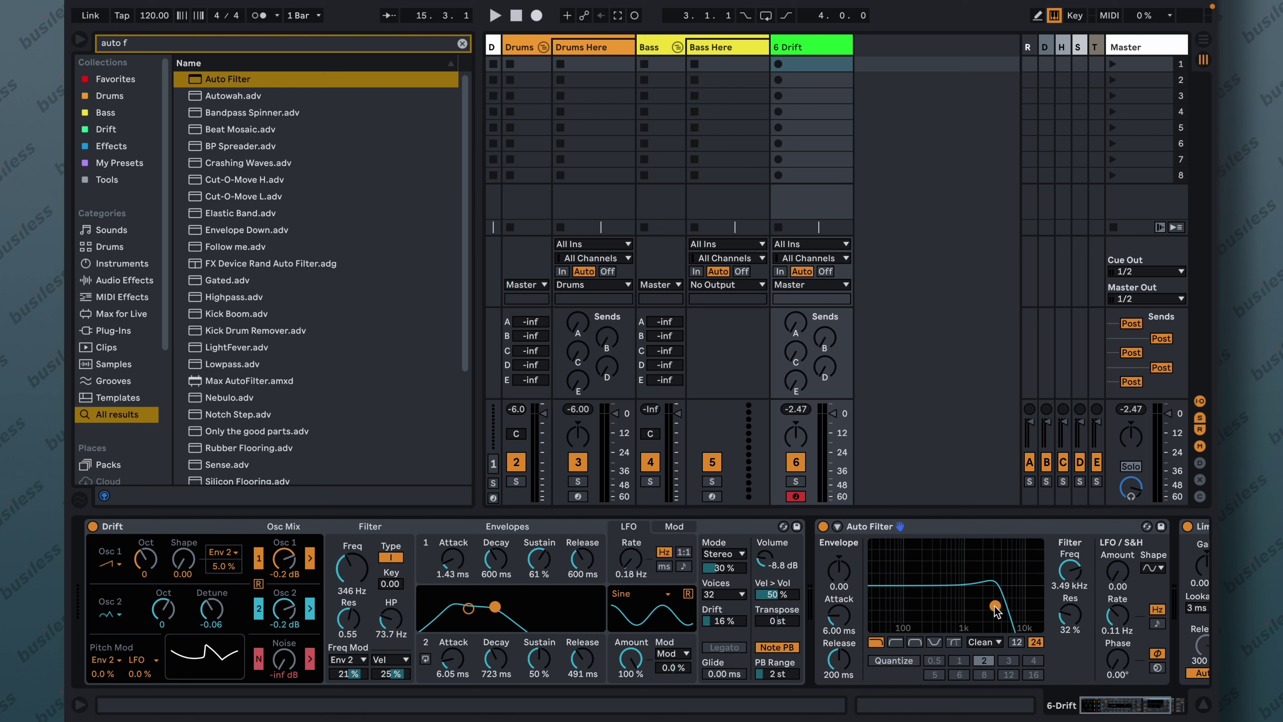
mouse_move(995, 610)
left_mouse_down()
mouse_move(969, 604)
mouse_move(1002, 604)
left_mouse_up()
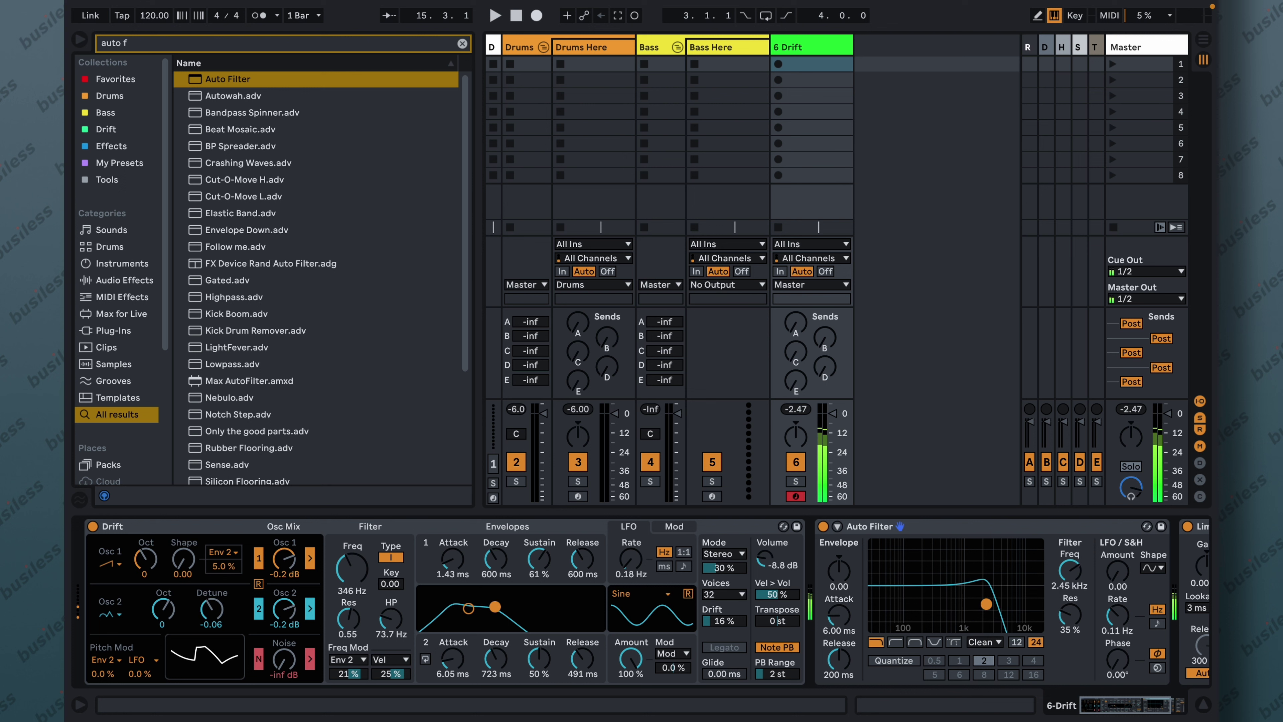
- Find the Delay effect in the browser and insert it between Auto Filter and the Limiter
left_click(1136, 710)
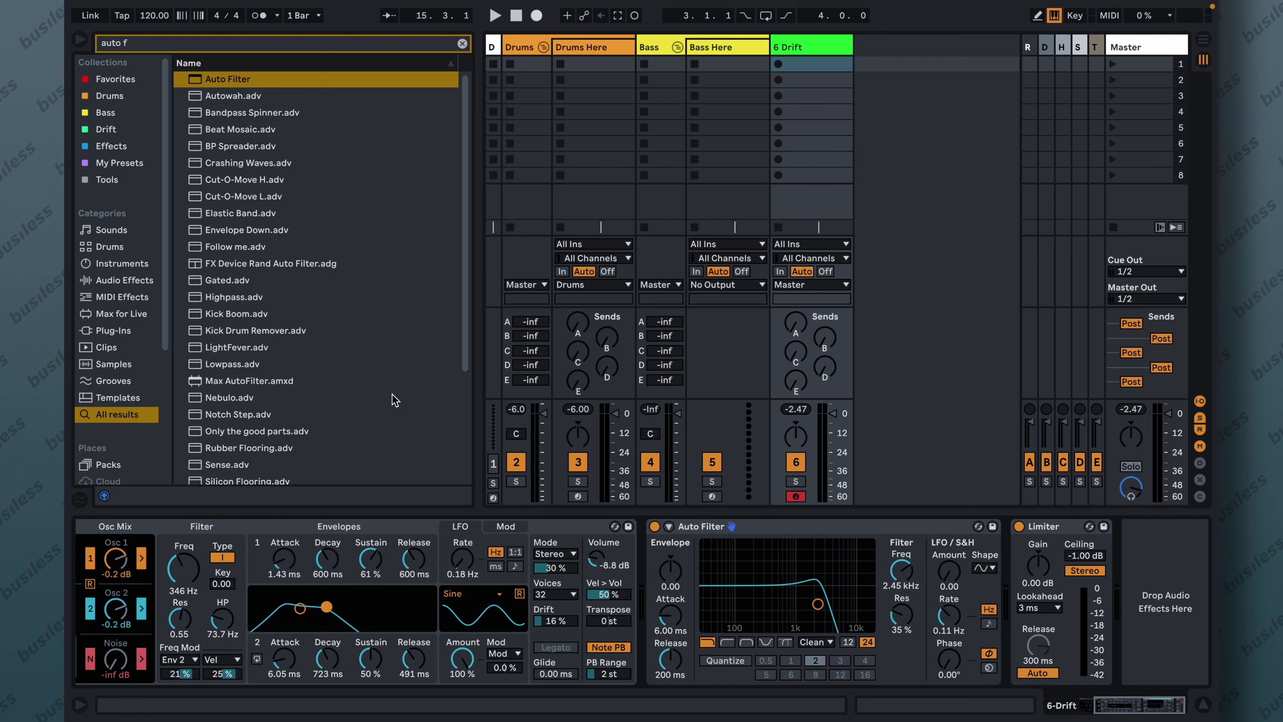
key("ctrl+f")
type("del")
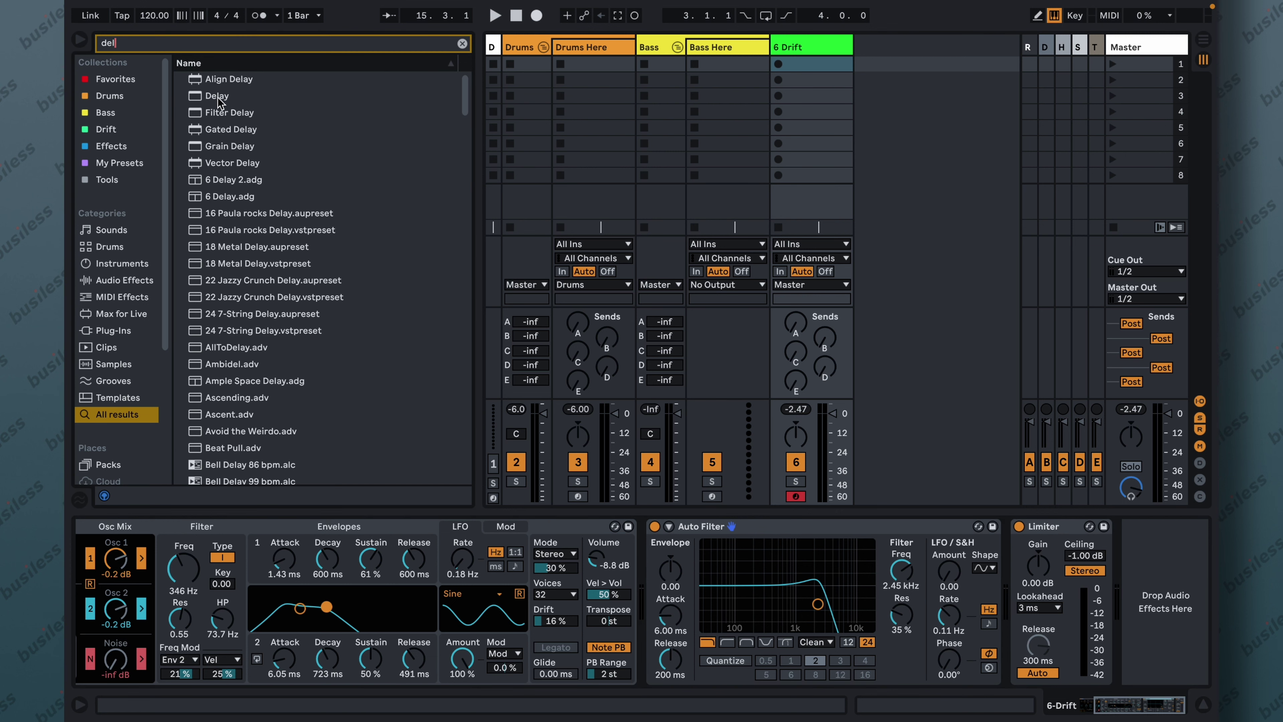
left_click_drag(218, 102, 1006, 567)
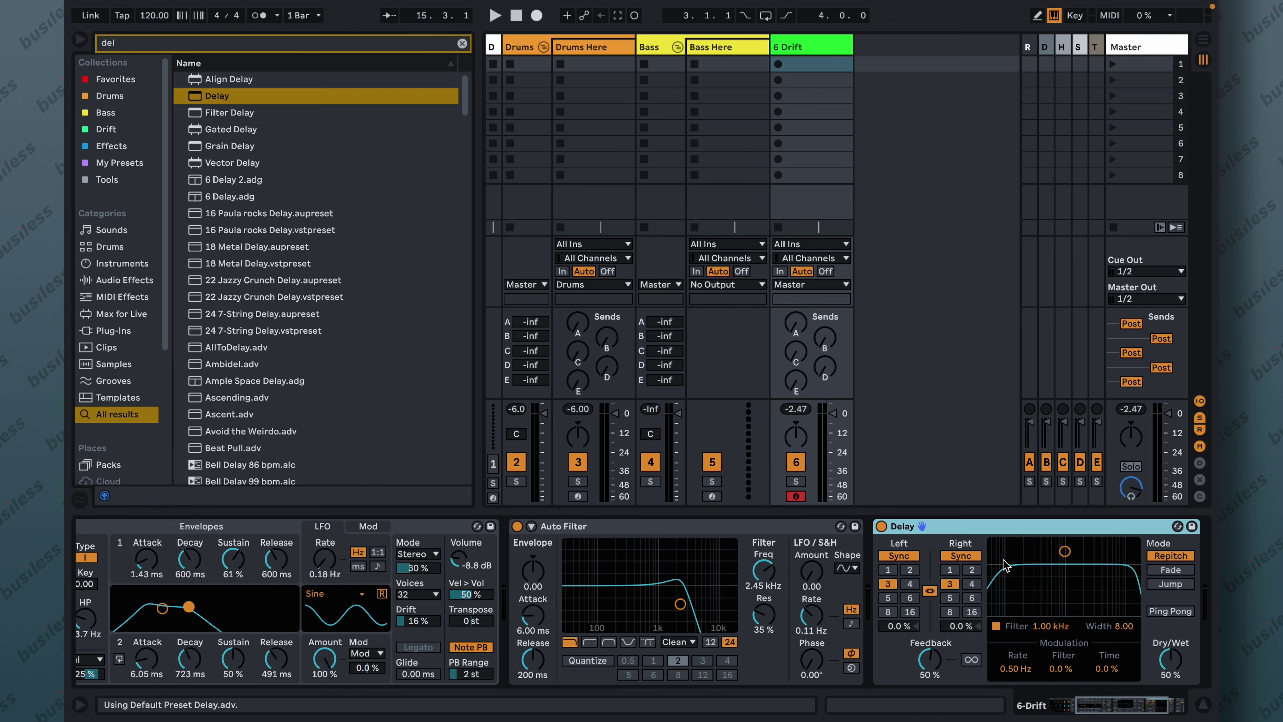
- Set the Delay to Ping Pong with 25% feedback, 9.5% dry/wet, and its filter at 1.47 kHz with width 5.64
left_click(1126, 710)
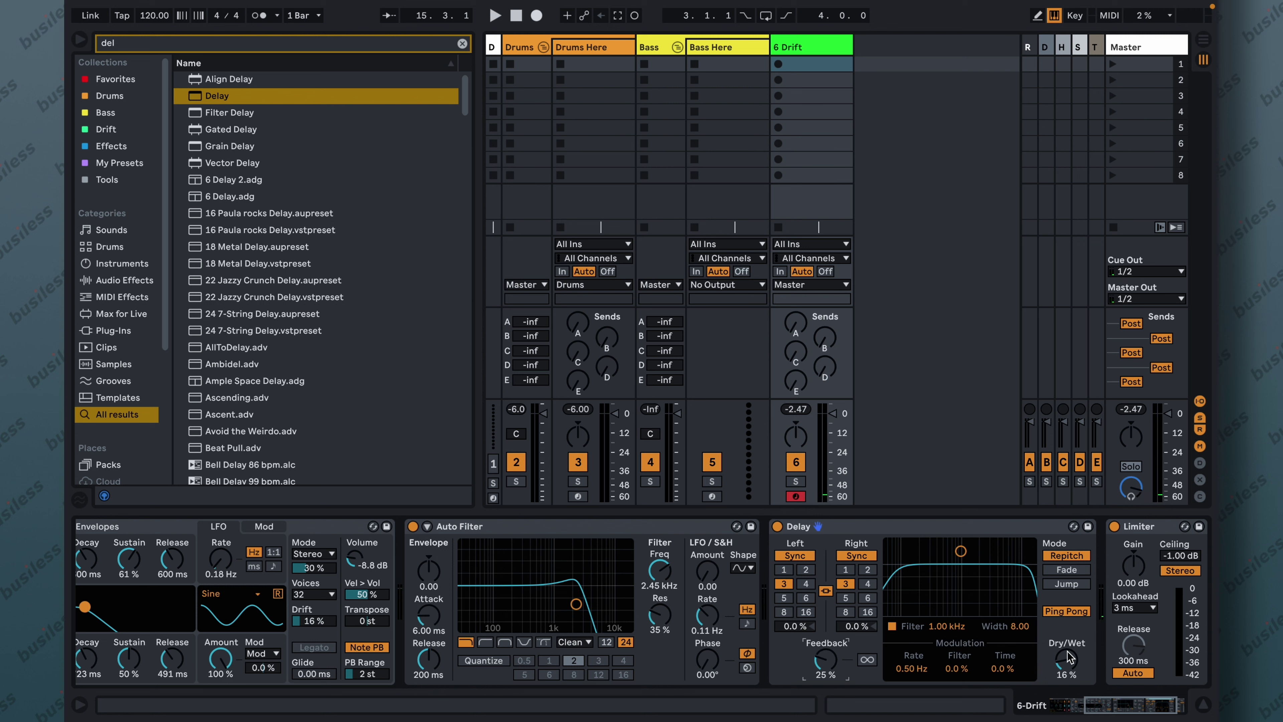
left_click_drag(1069, 658, 1069, 672)
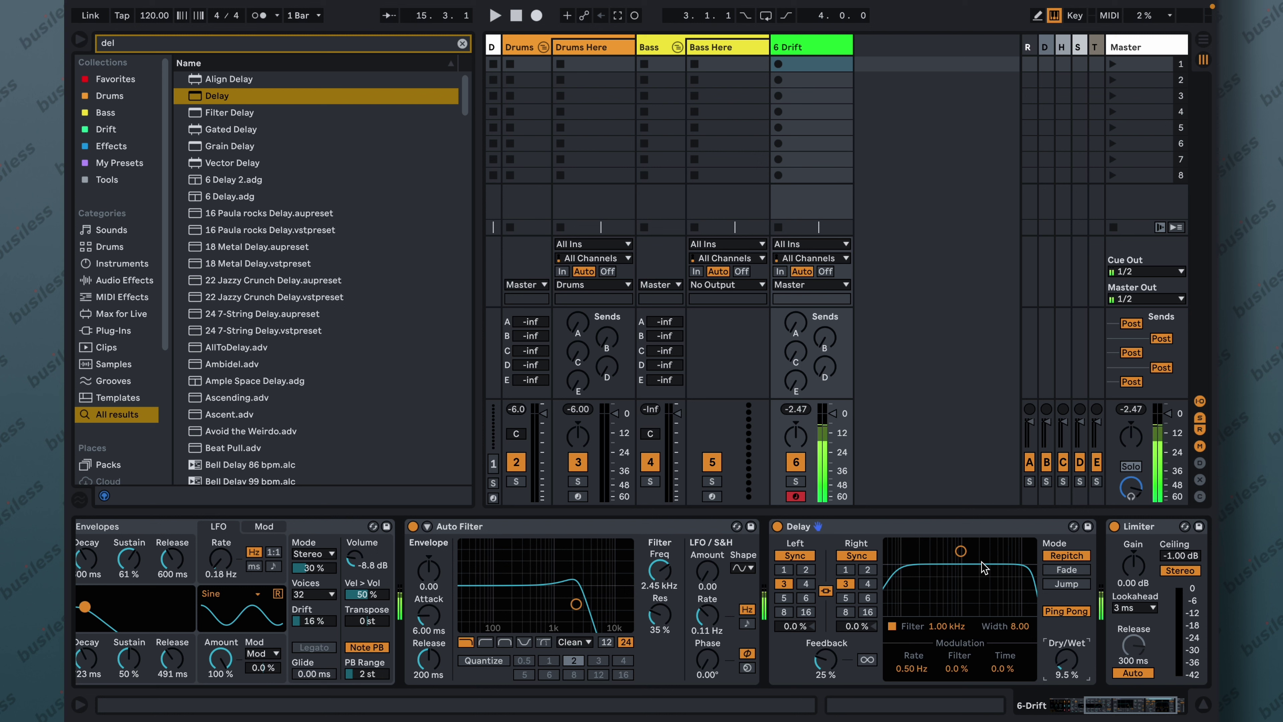
left_click_drag(960, 551, 971, 569)
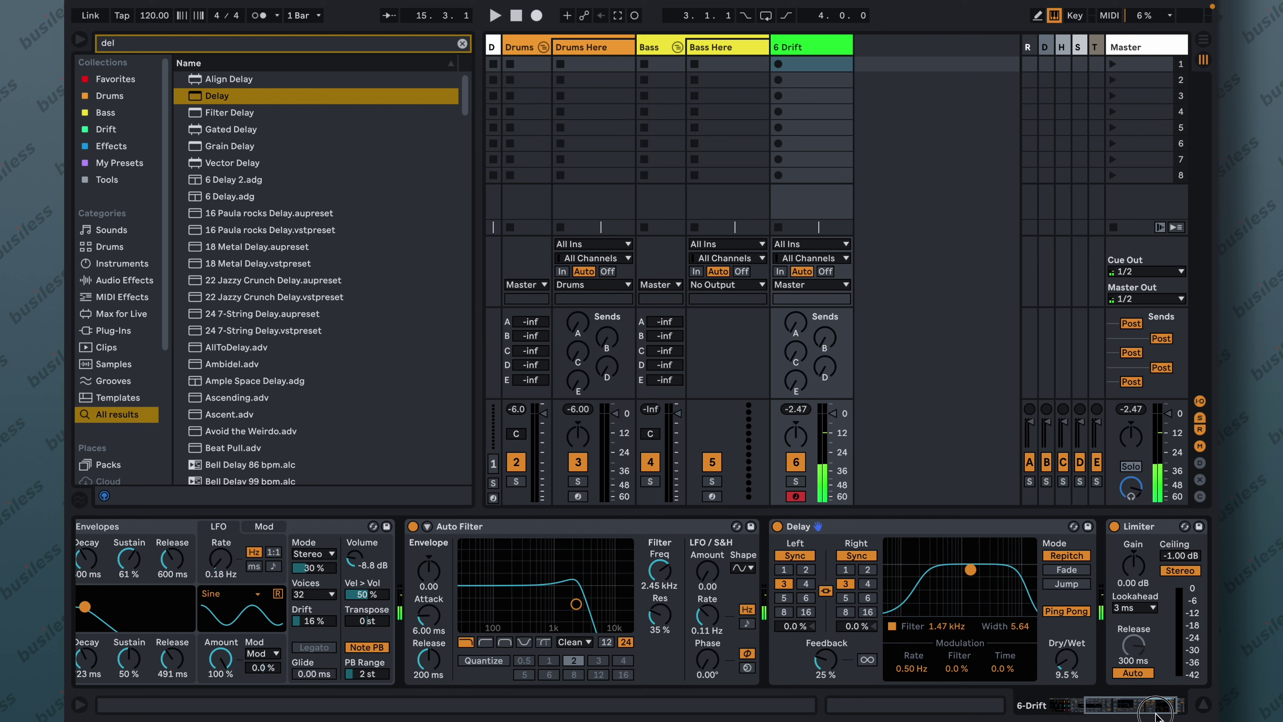
- Find the Reverb effect in the browser and insert it between Delay and the Limiter
left_click(1151, 702)
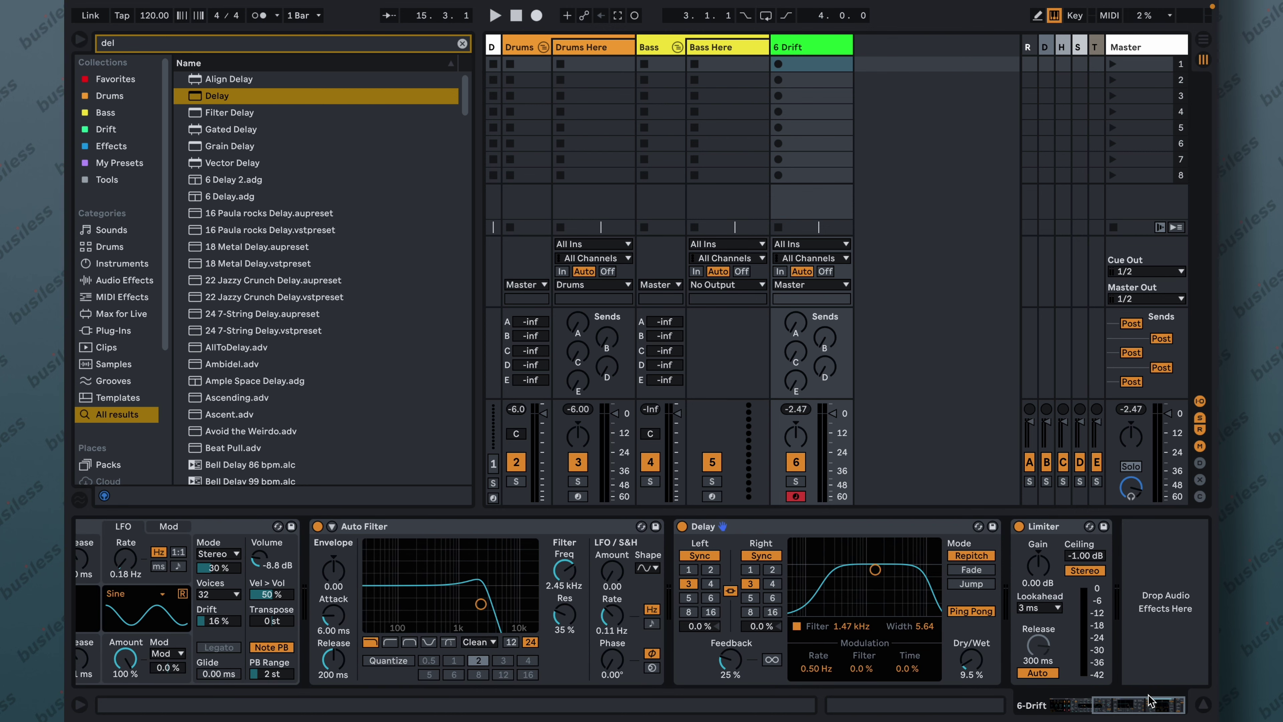
key("ctrl+f")
type("rev")
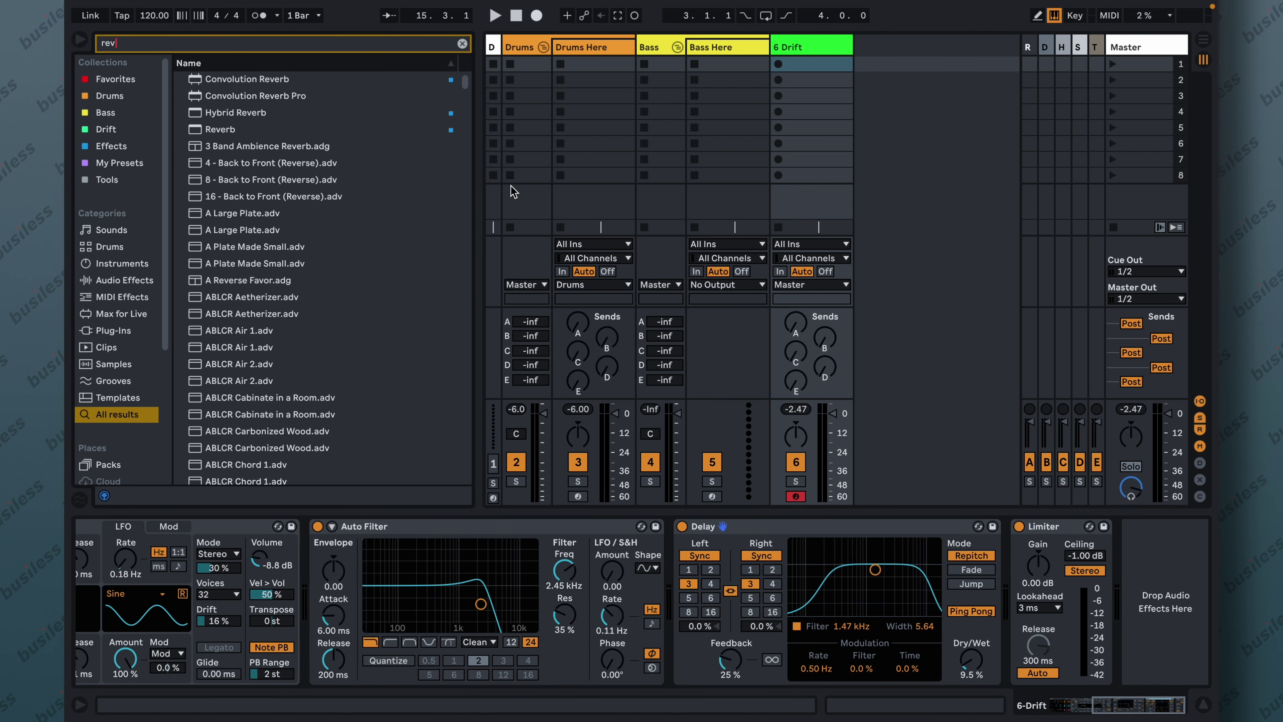
left_click_drag(235, 133, 1007, 561)
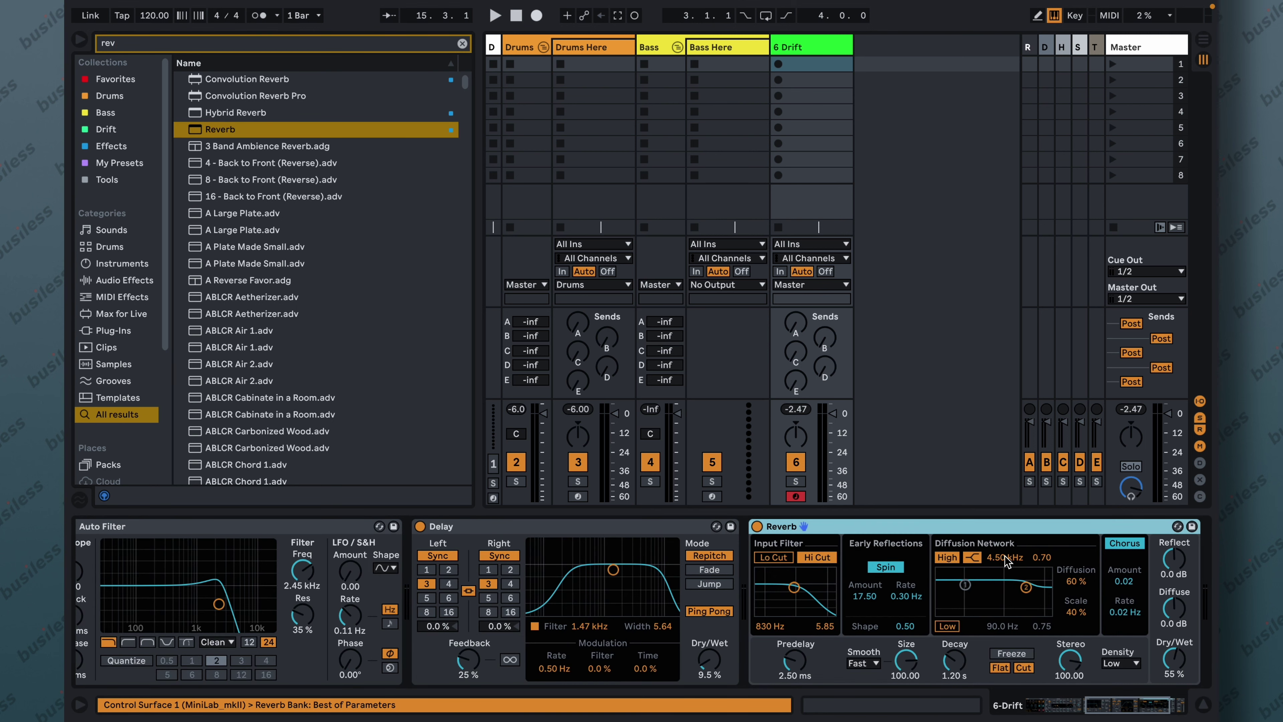
left_click(1144, 701)
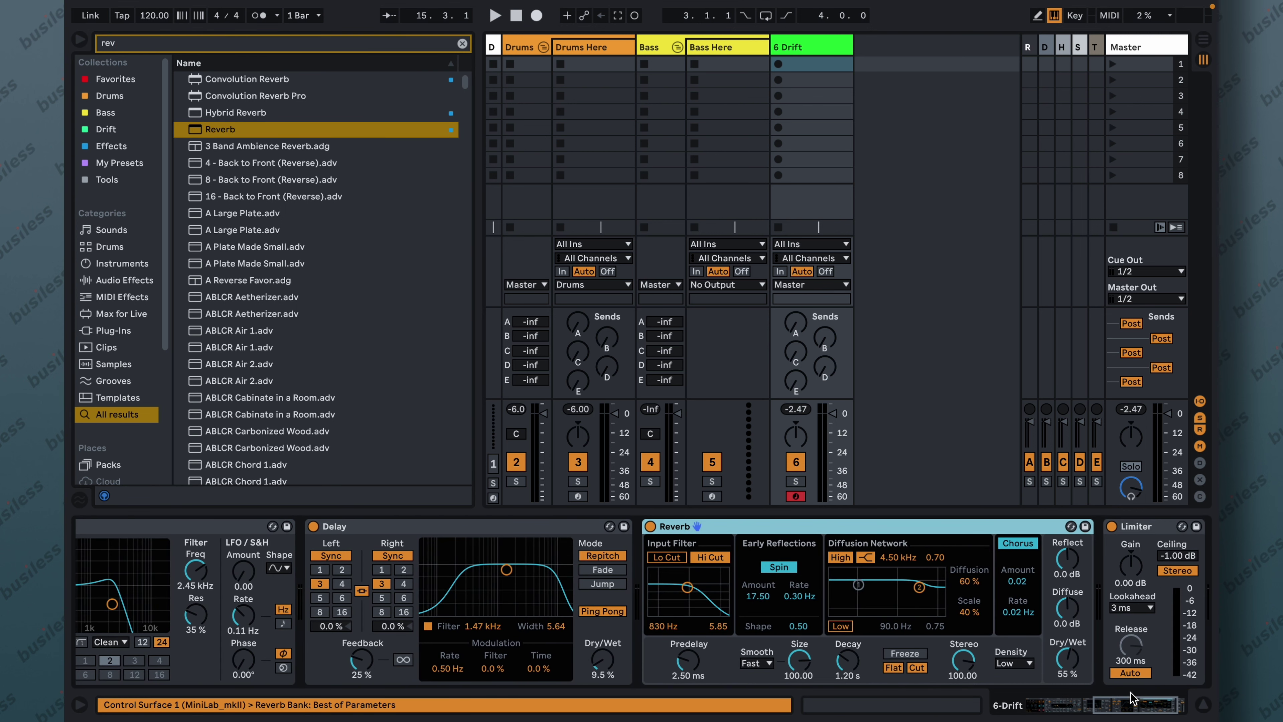
- Set the Reverb's dry/wet to 29% and its decay time to 1.17 s
left_click_drag(1081, 652, 1082, 662)
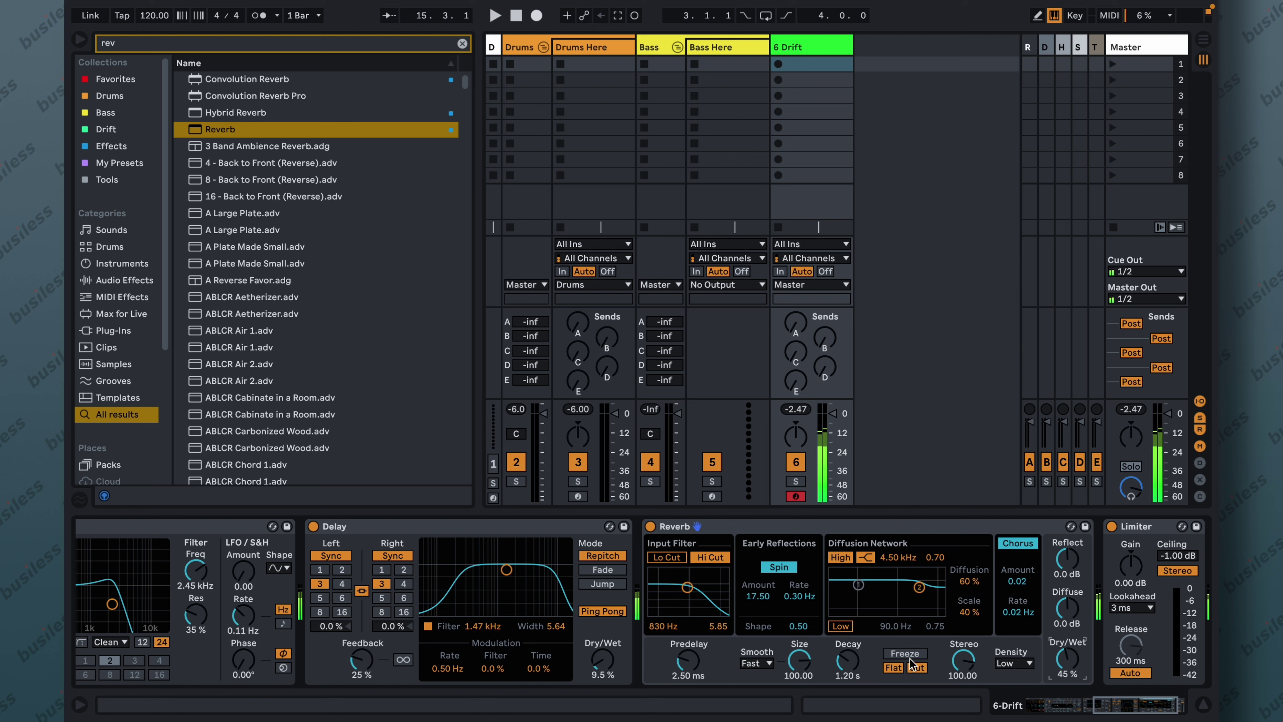
left_click_drag(1060, 663, 1061, 674)
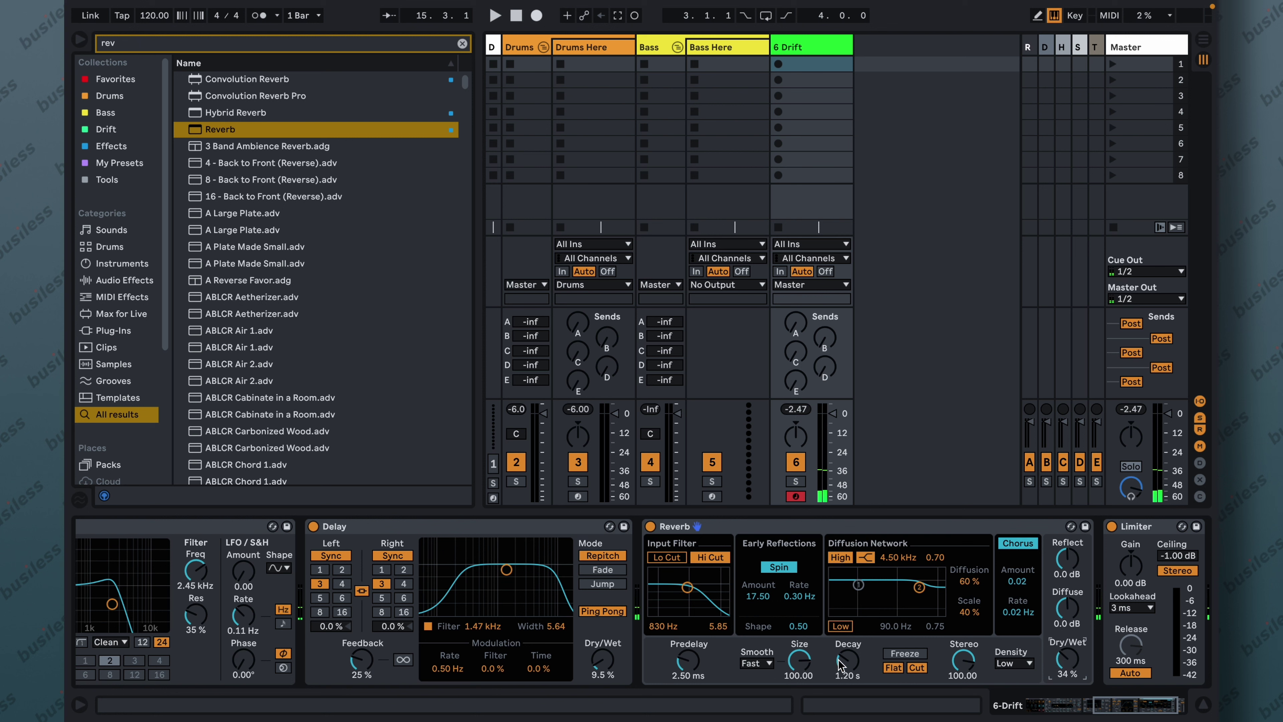
left_click_drag(850, 660, 853, 683)
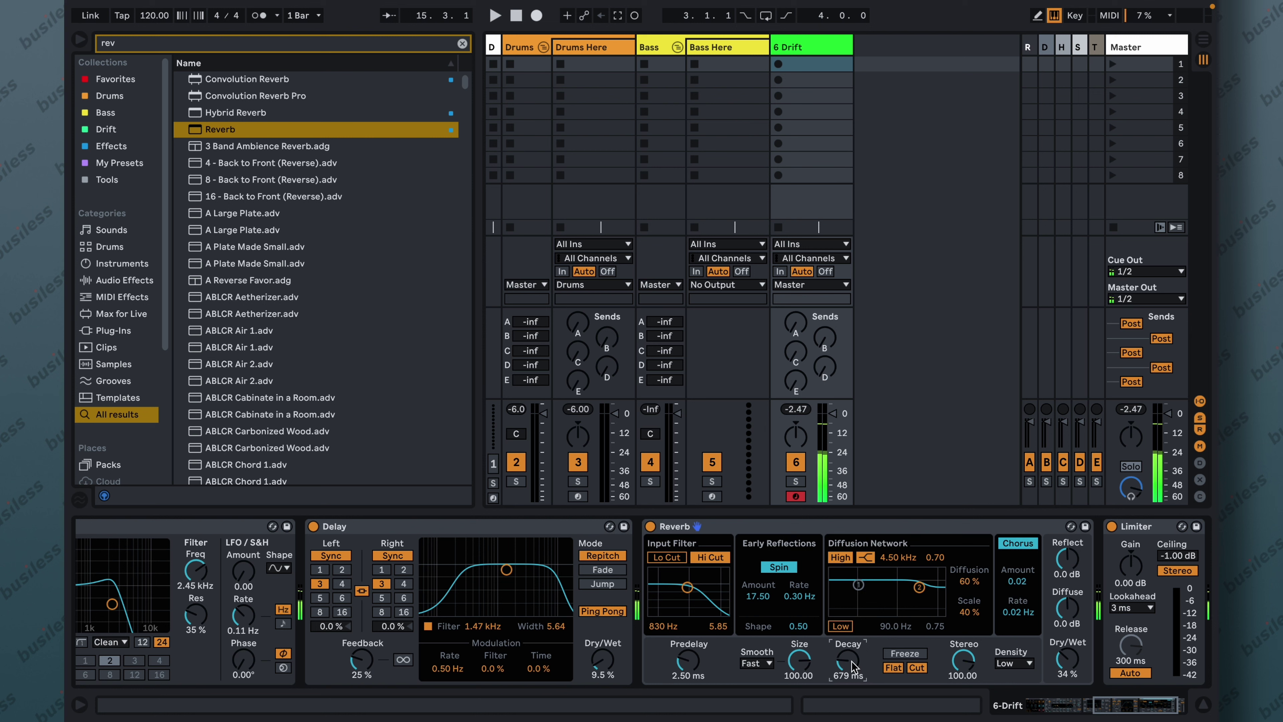
left_click_drag(852, 666, 849, 627)
left_click_drag(848, 660, 848, 665)
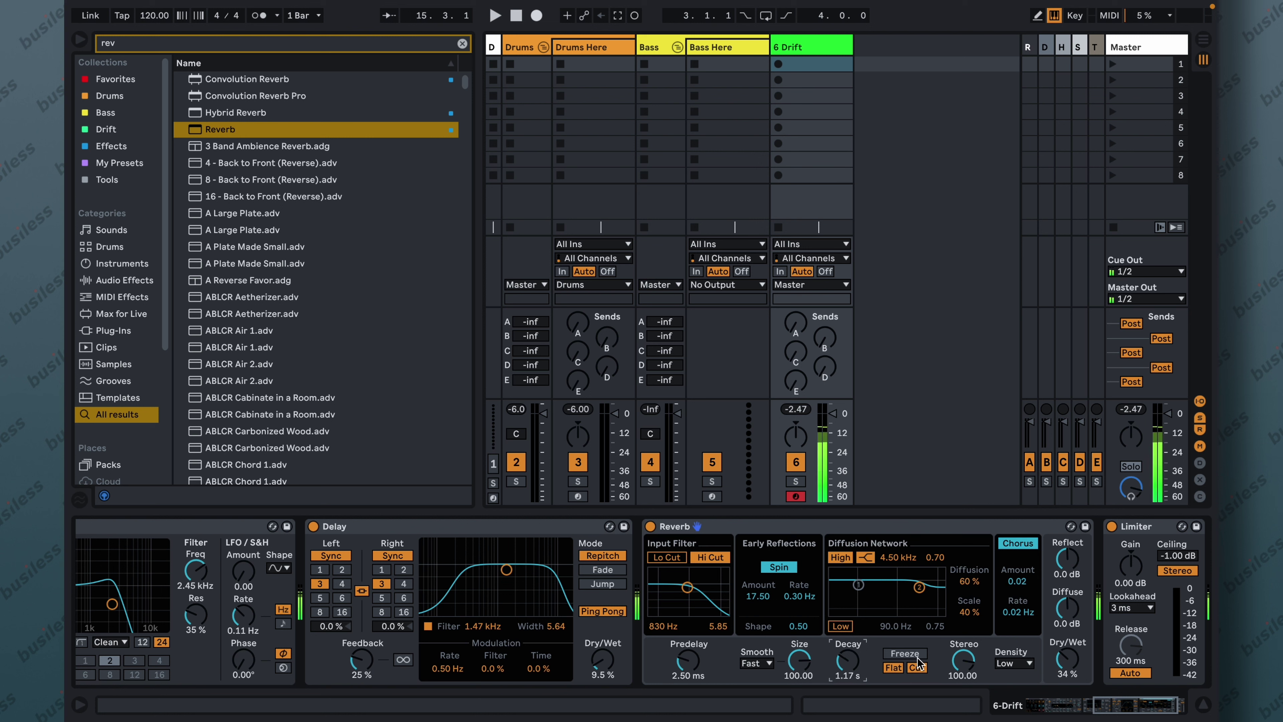
left_click_drag(1067, 659, 1067, 663)
- Find the Saturator effect in the browser and insert it between Delay and Reverb
left_click_drag(1140, 716, 1097, 712)
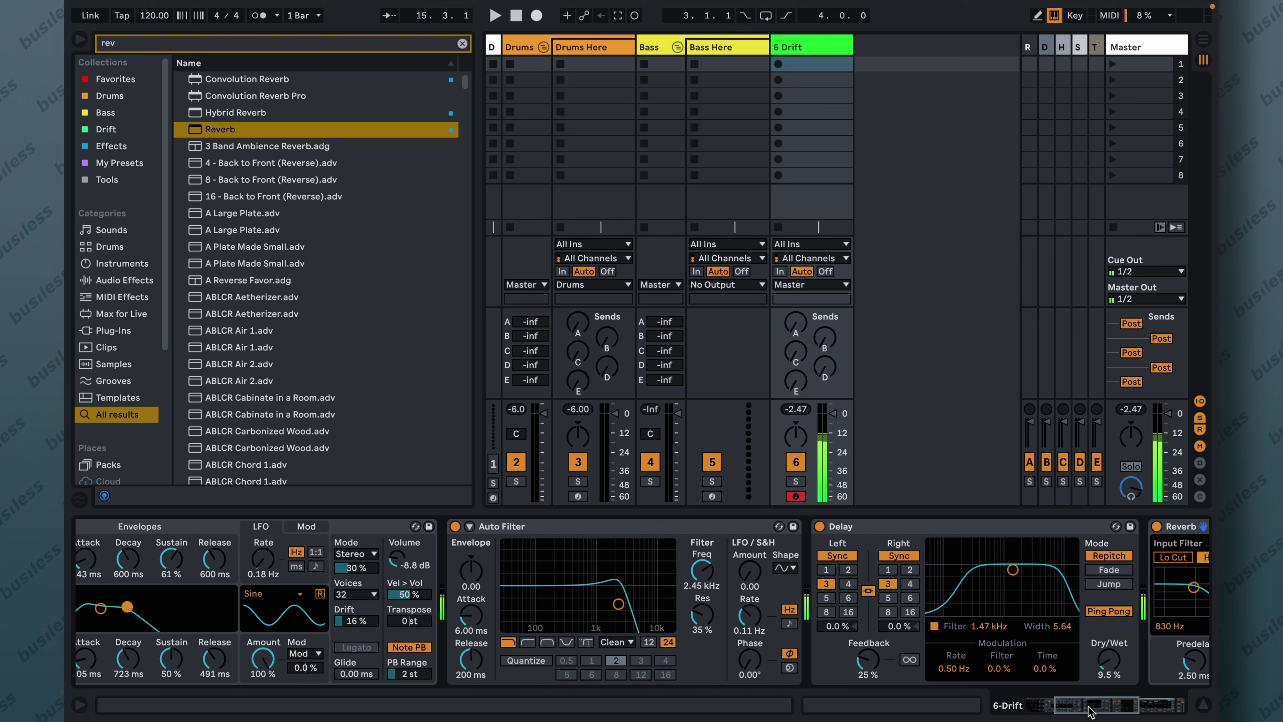
left_click_drag(1088, 713, 1126, 714)
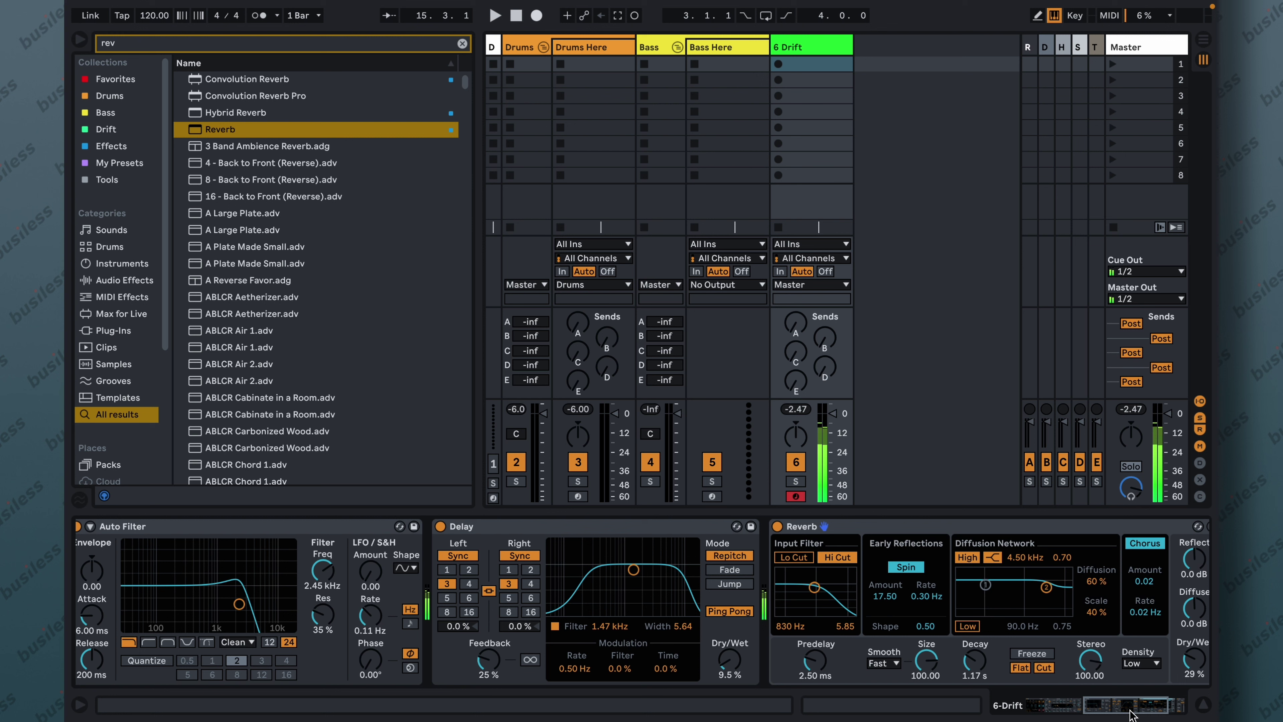
left_click_drag(1121, 716, 1090, 710)
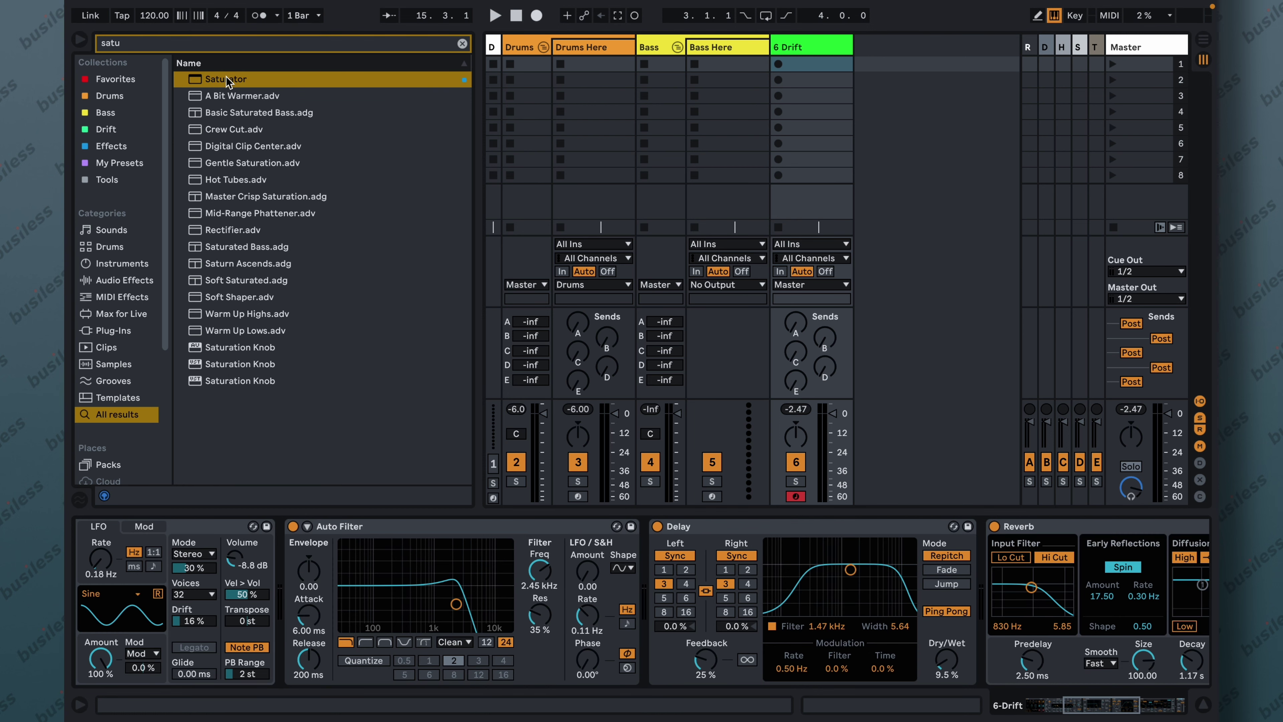
left_click(226, 77)
left_click_drag(659, 338, 977, 583)
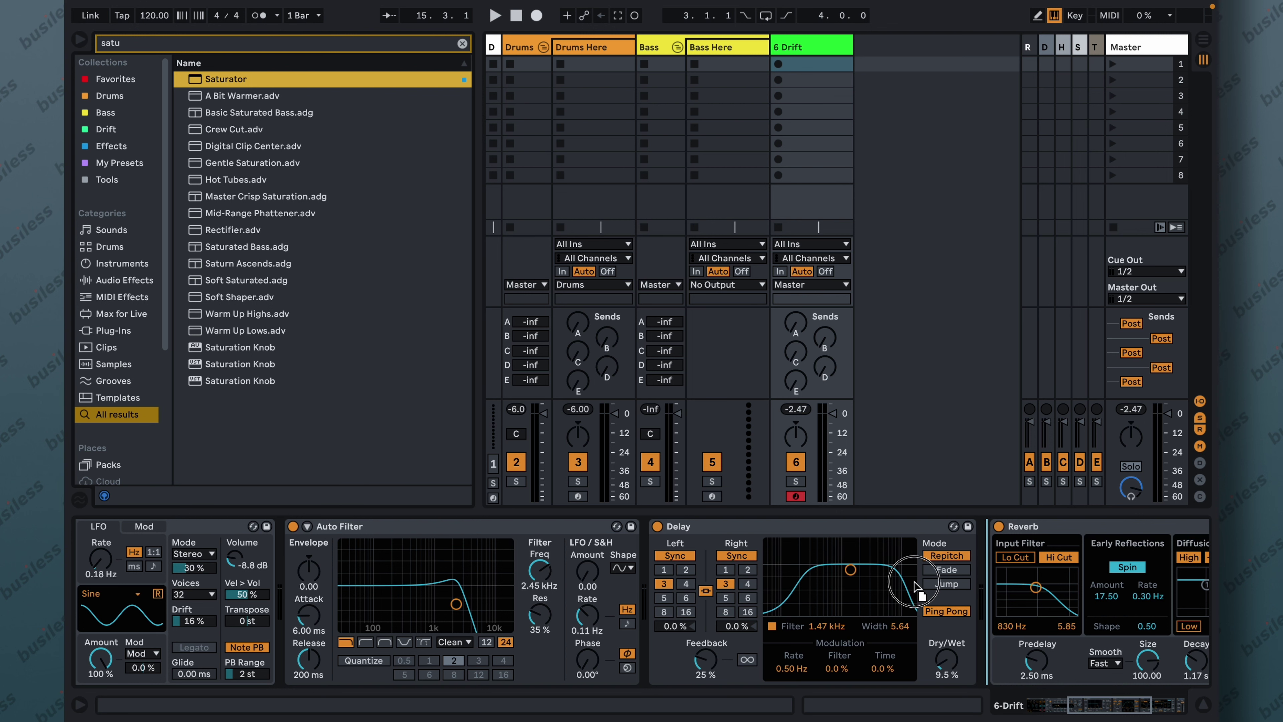
- Enable Soft Clip and DC on the Saturator, and set its output to -6.57 dB and drive to 3.43 dB
left_click_drag(1058, 609, 1058, 617)
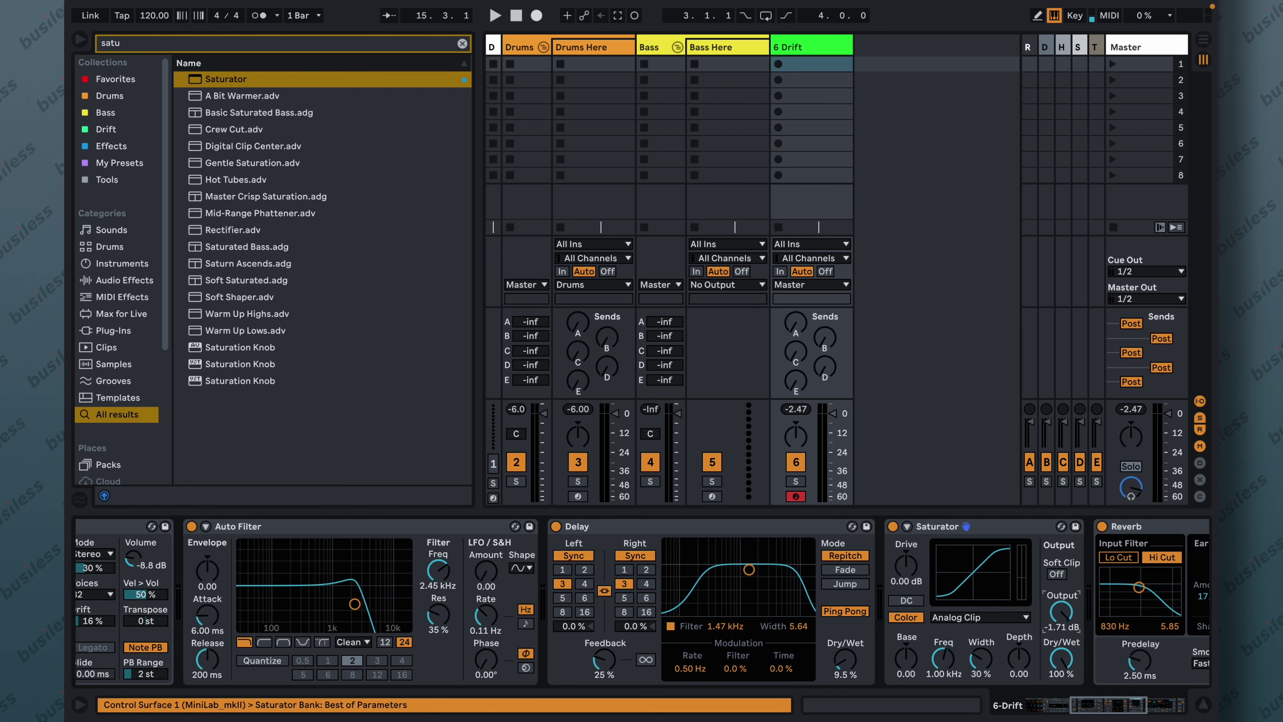
left_click(1057, 573)
left_click(906, 600)
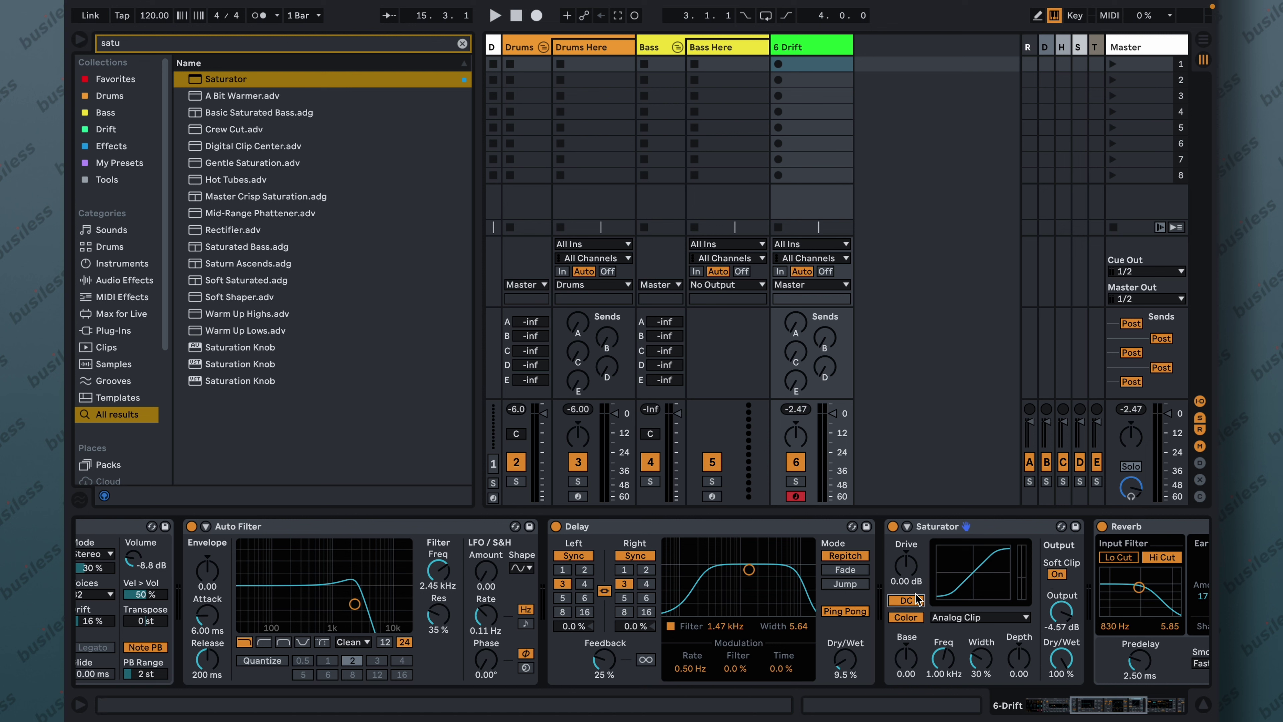
left_click_drag(905, 574, 905, 556)
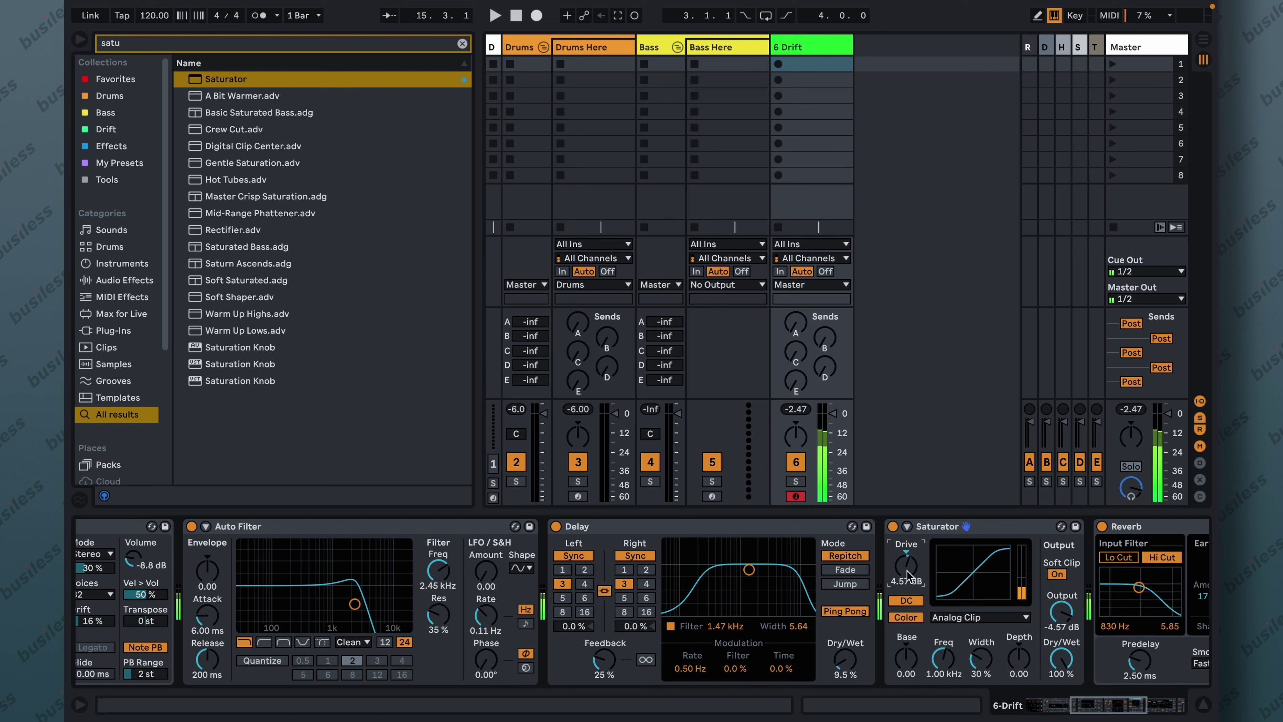
left_click_drag(1062, 616, 1062, 627)
left_click_drag(917, 566, 917, 559)
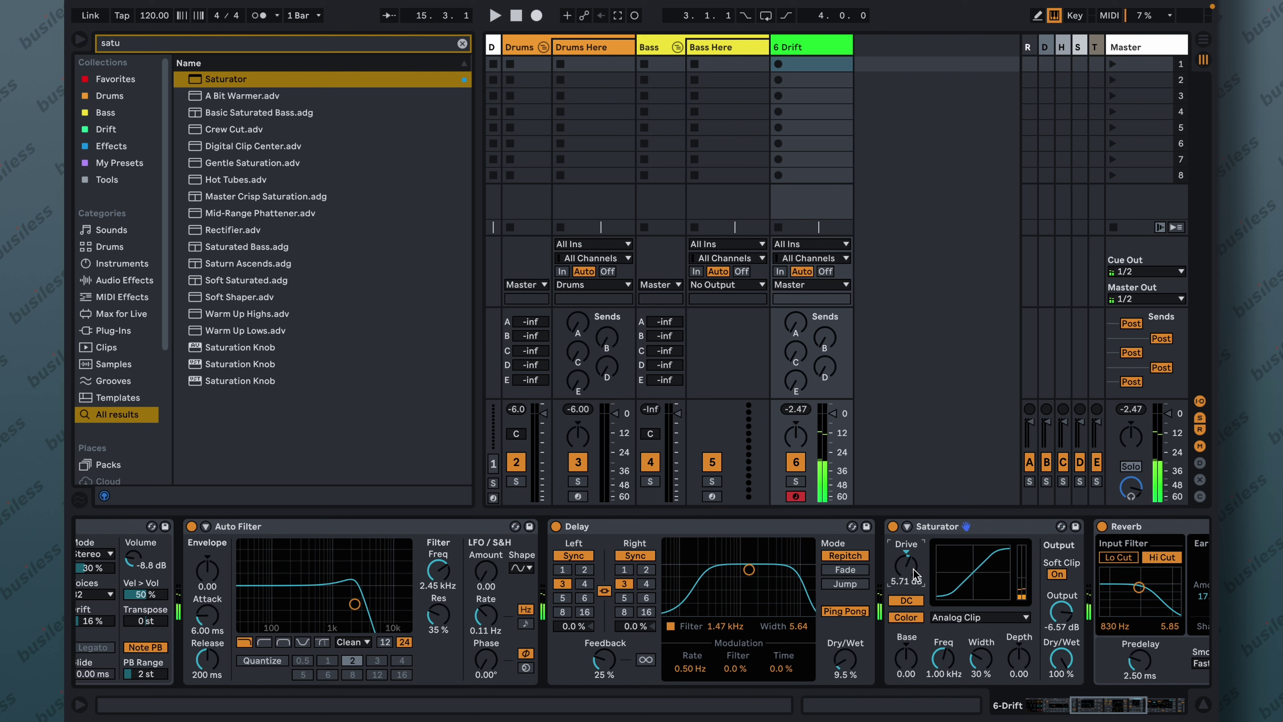
left_click_drag(913, 569, 913, 577)
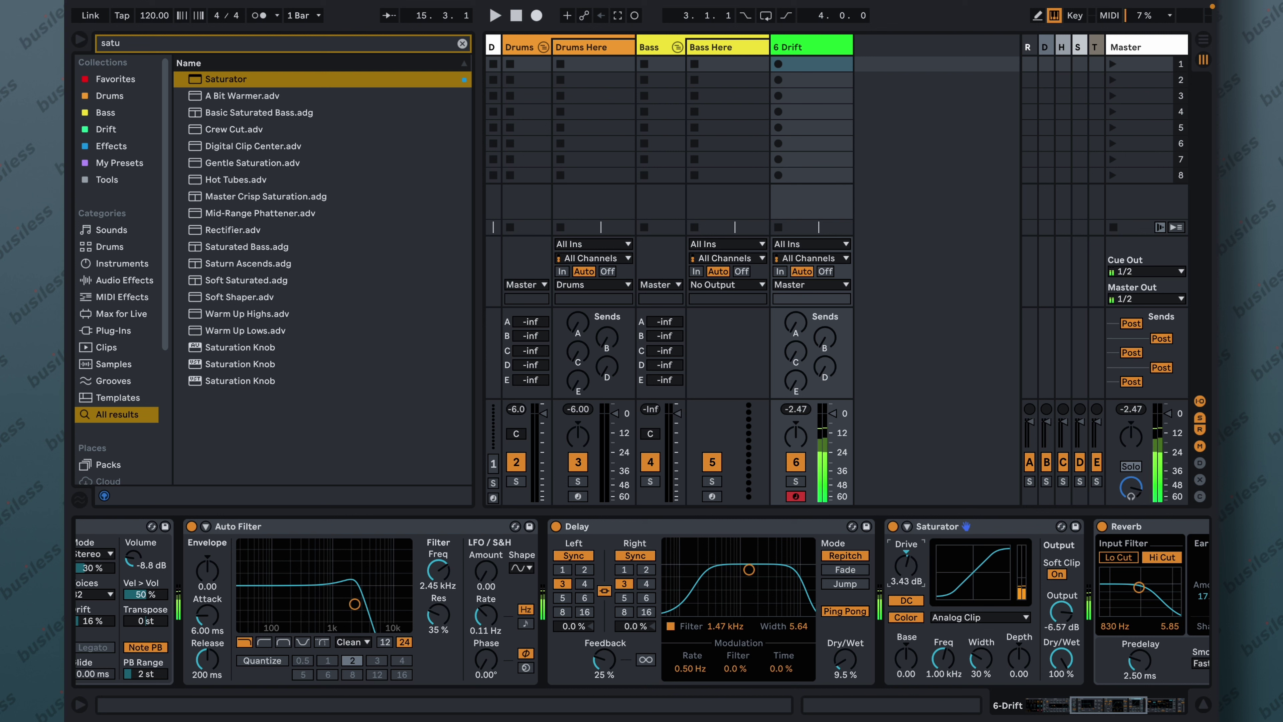
- Set the attack of Drift's envelope 1 to 6.05 ms
left_click_drag(1086, 705, 993, 709)
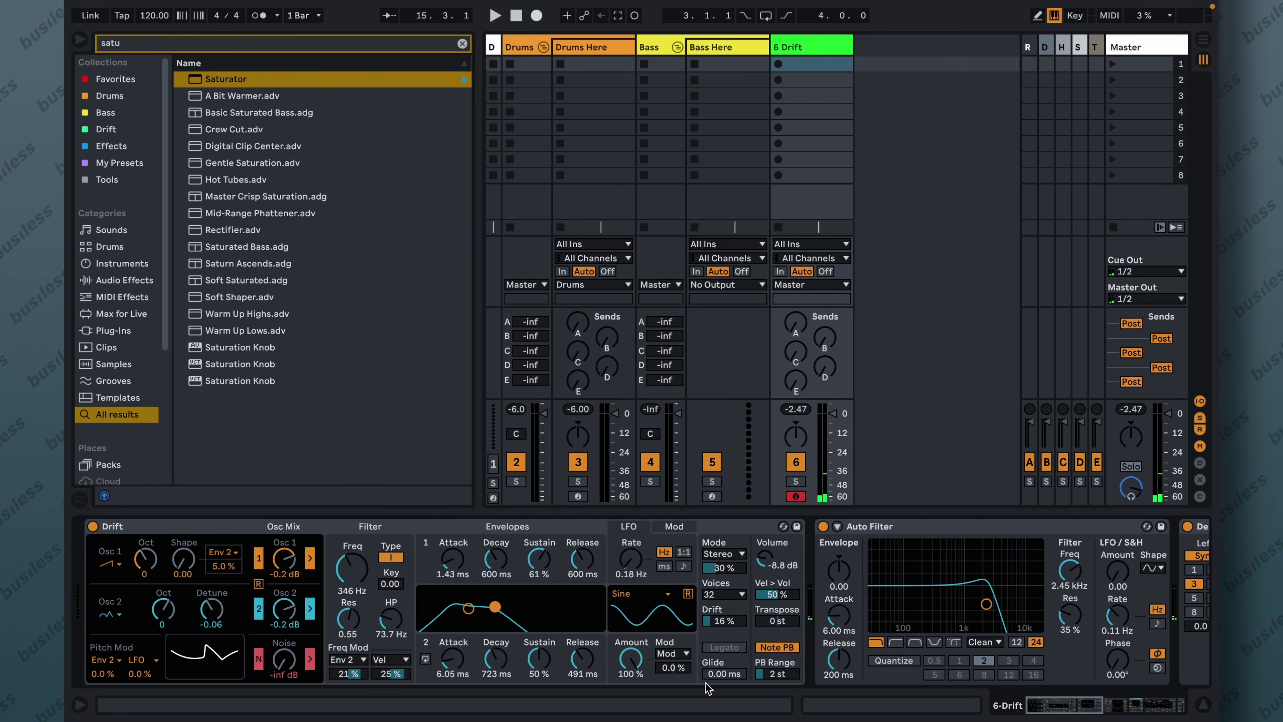
mouse_move(452, 558)
left_mouse_down()
mouse_move(452, 546)
mouse_move(451, 562)
left_mouse_up()
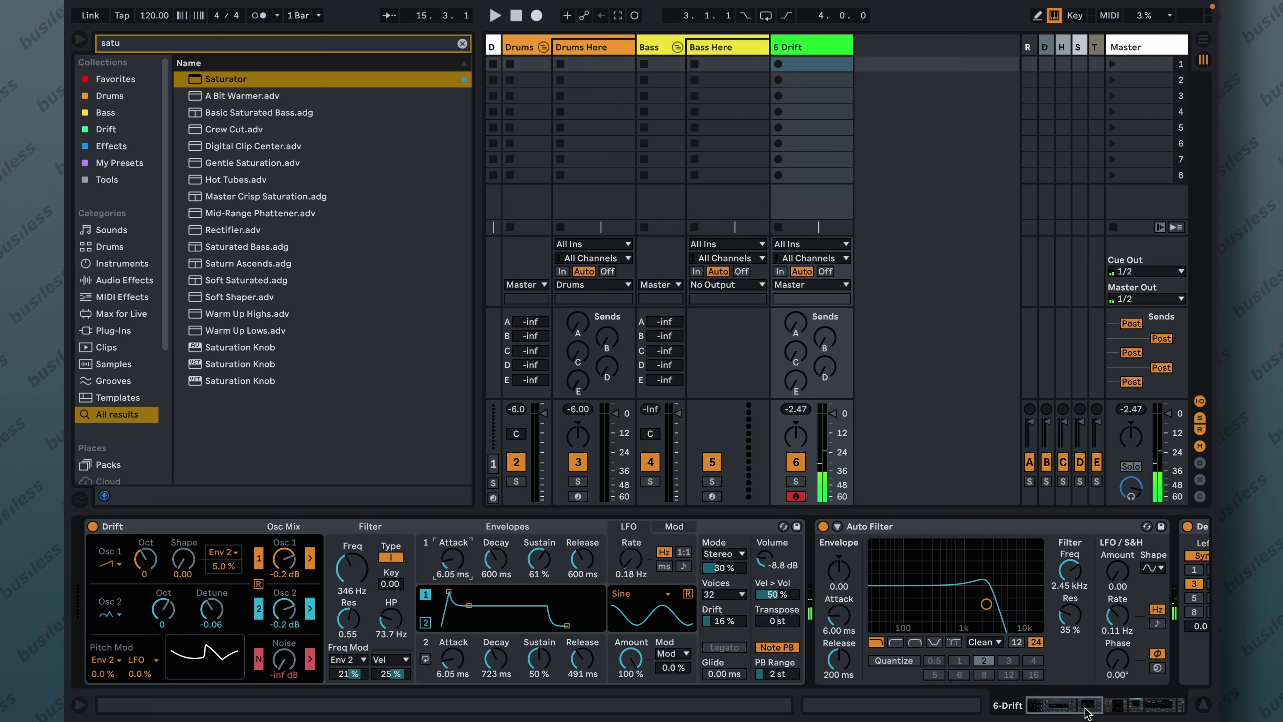
- Try a higher Saturator drive such as 5.71 dB, and return the drive to 3.43 dB
left_click_drag(1086, 713, 1134, 715)
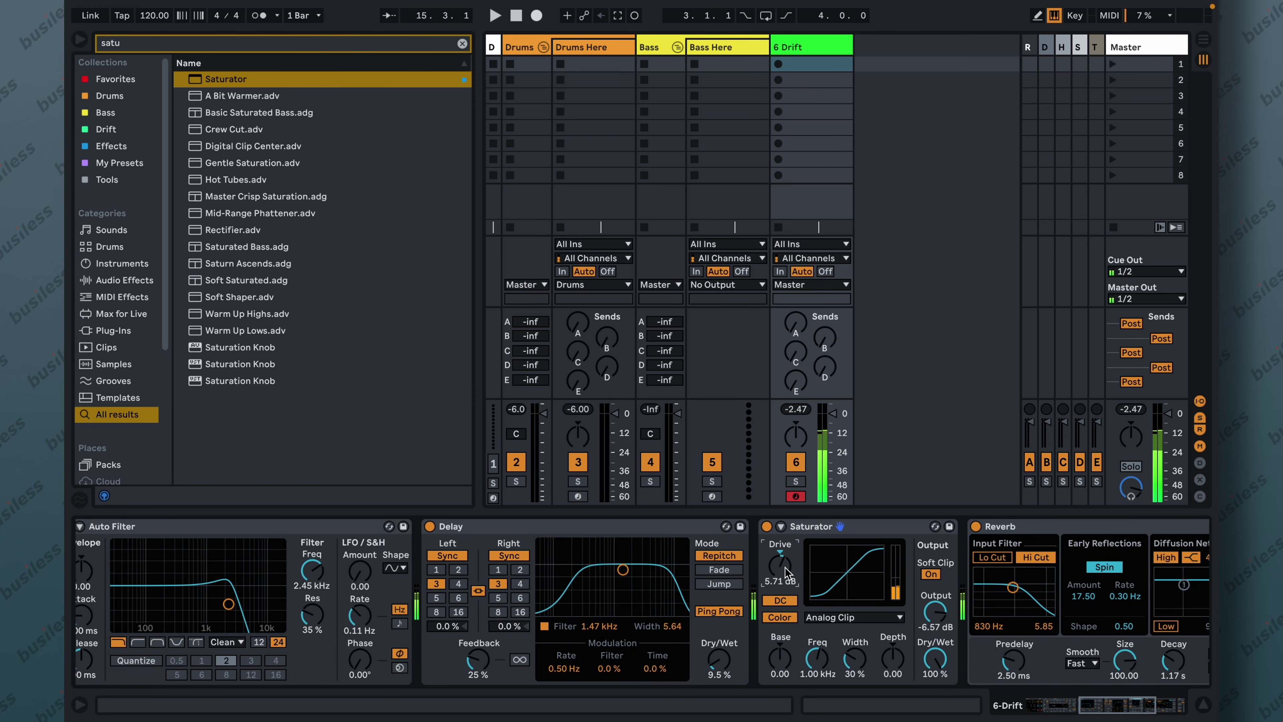
left_click_drag(785, 568, 785, 558)
left_click_drag(779, 565, 780, 579)
- Map MIDI controller CC 74 to the Auto Filter's frequency
left_click(1132, 707)
left_click_drag(1132, 708, 1095, 713)
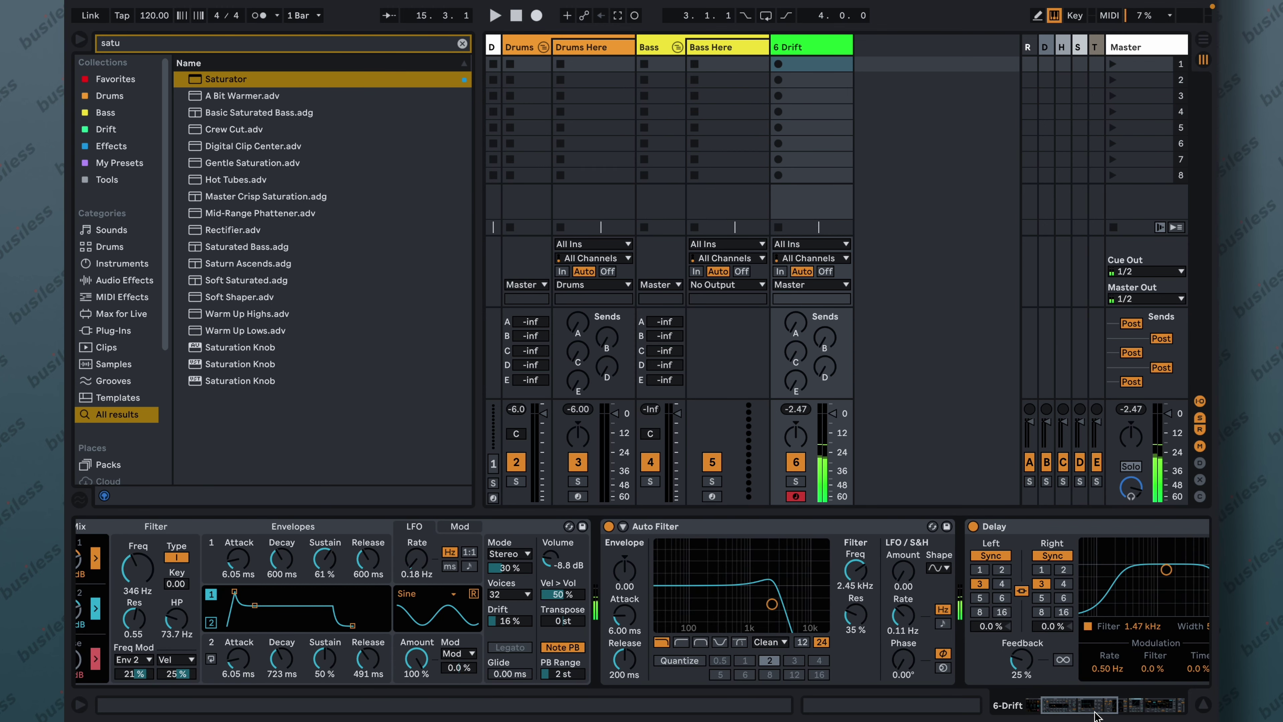
left_click_drag(1095, 715, 1082, 714)
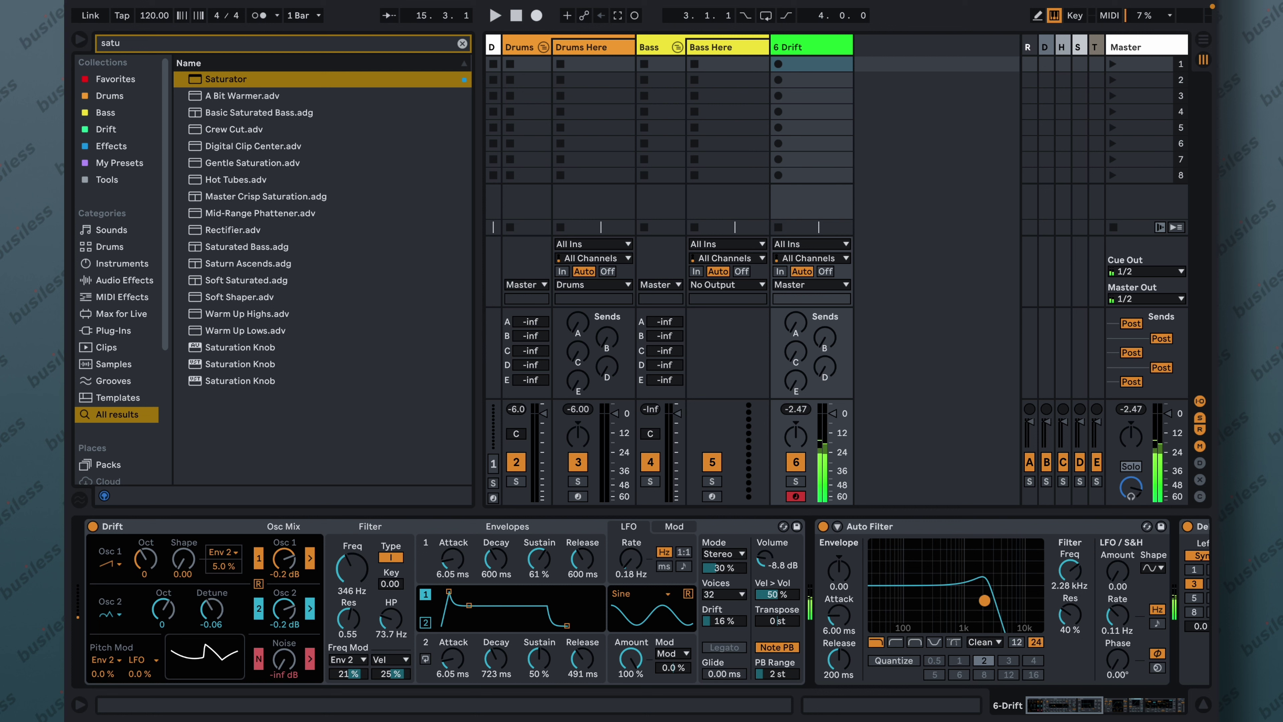
left_click(1109, 15)
left_click(1070, 570)
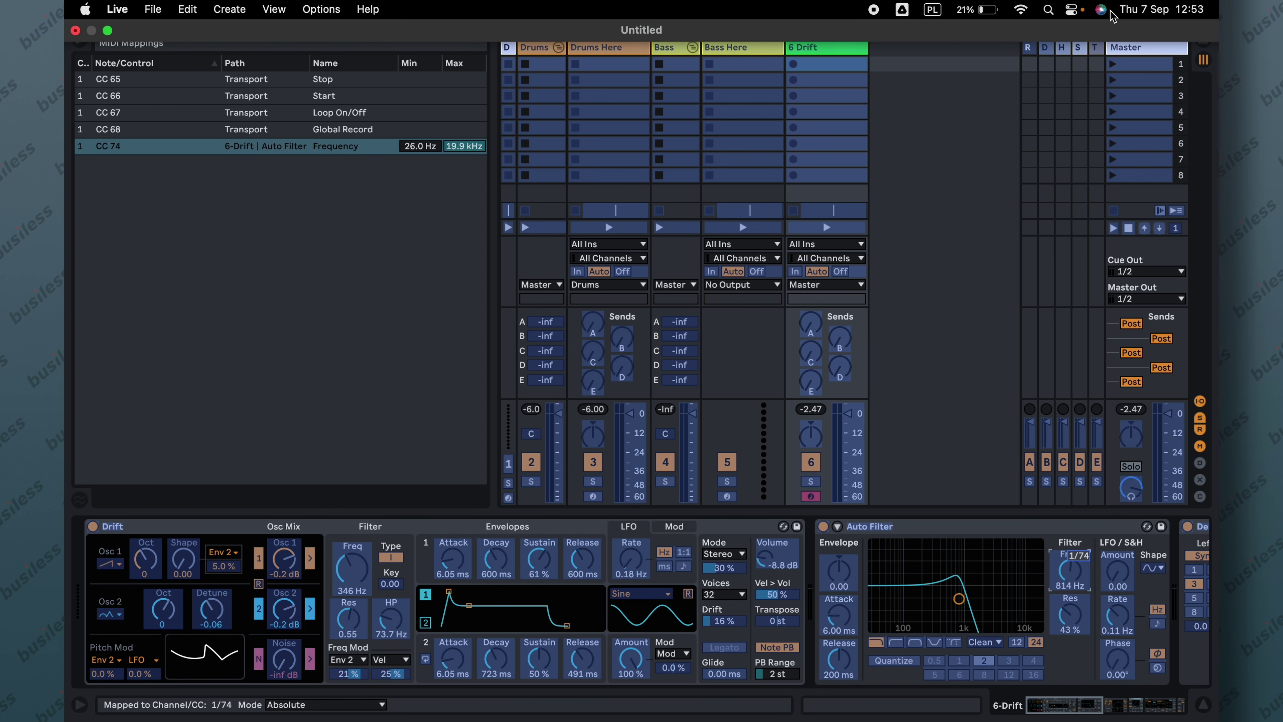
left_click(1109, 15)
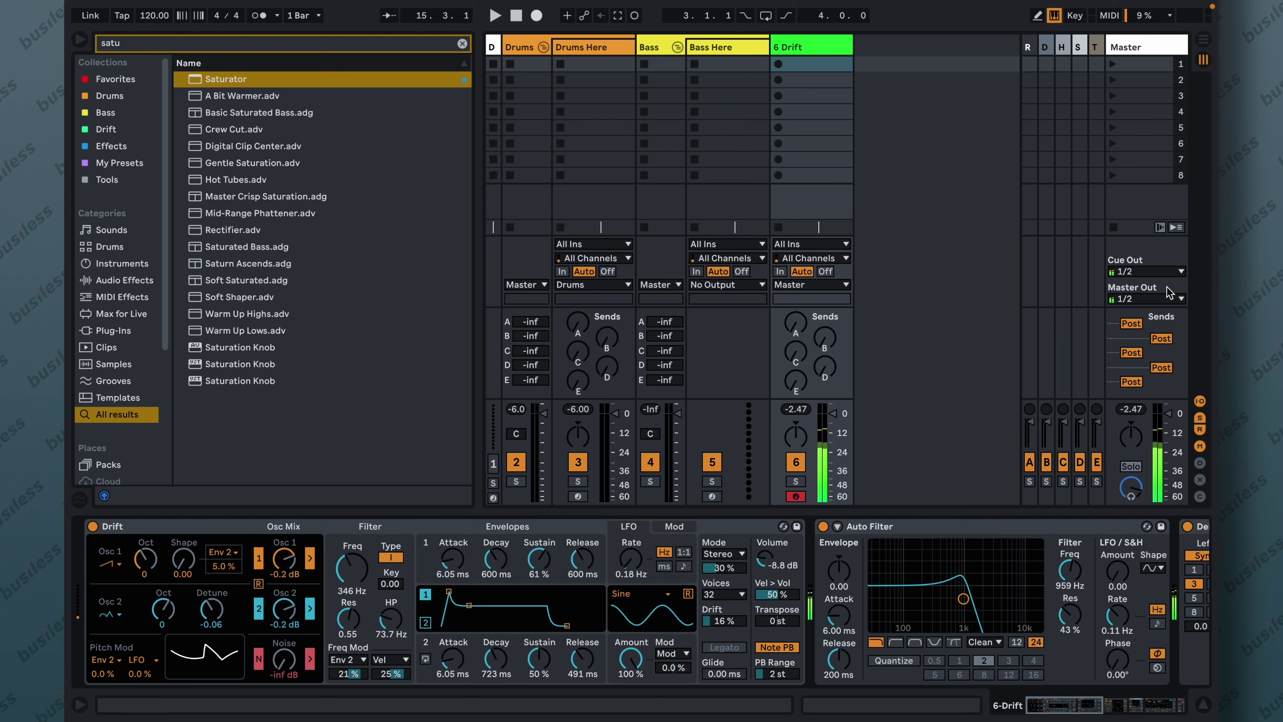
- Set the Saturator's dry/wet to 50.8% and switch the Saturator off
left_click_drag(1044, 715, 1112, 715)
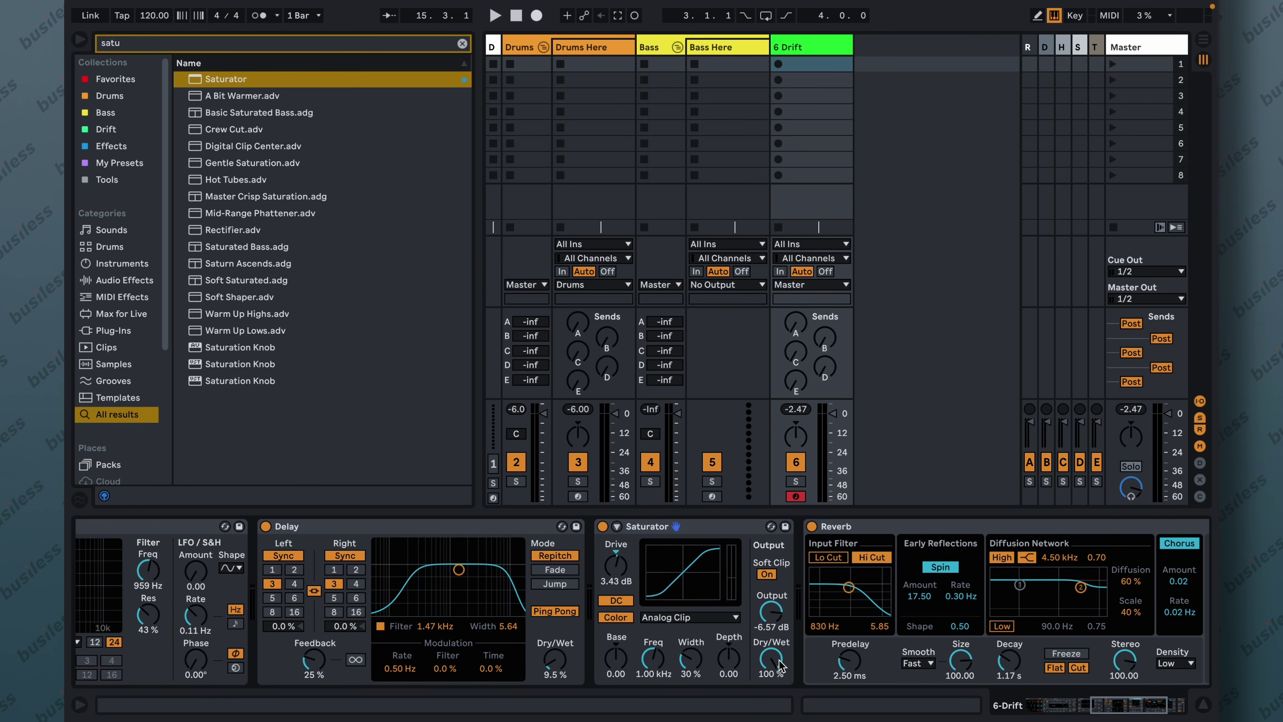
left_click_drag(780, 666, 781, 705)
- Group all devices from Drift through Reverb into an Instrument Rack, leaving the Limiter outside
left_click_drag(1096, 704, 1038, 705)
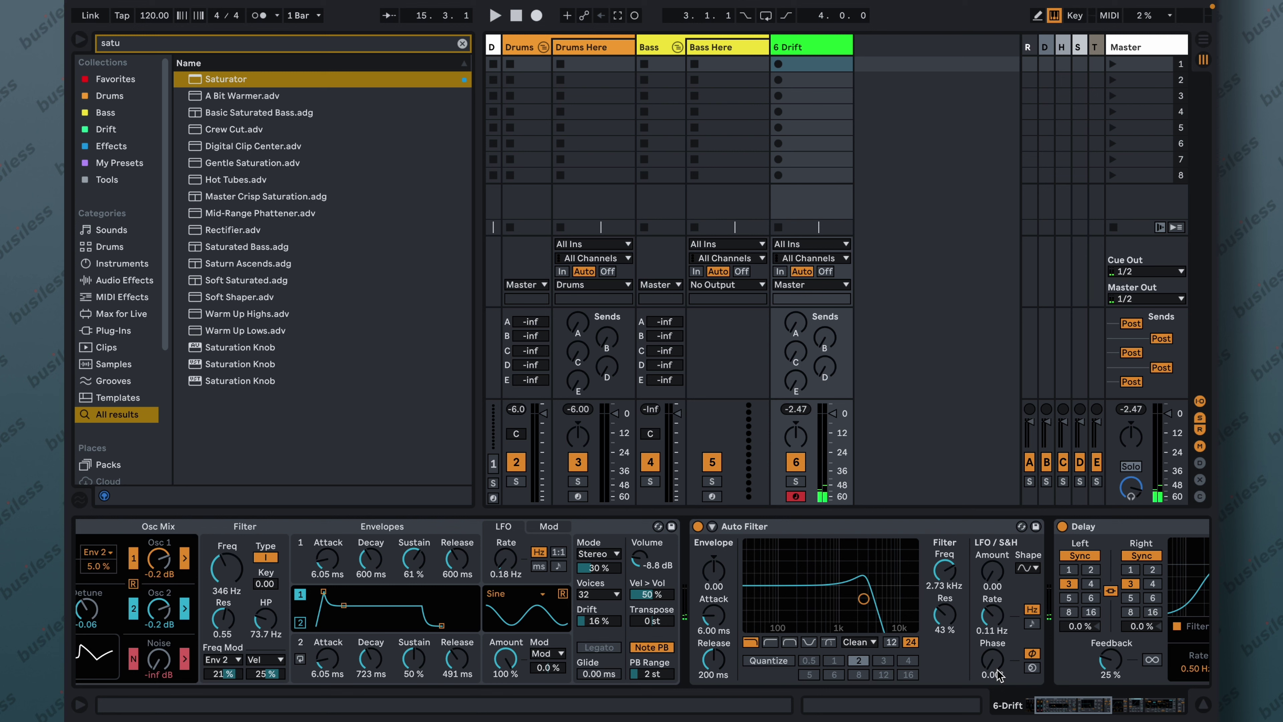
left_click(1061, 707)
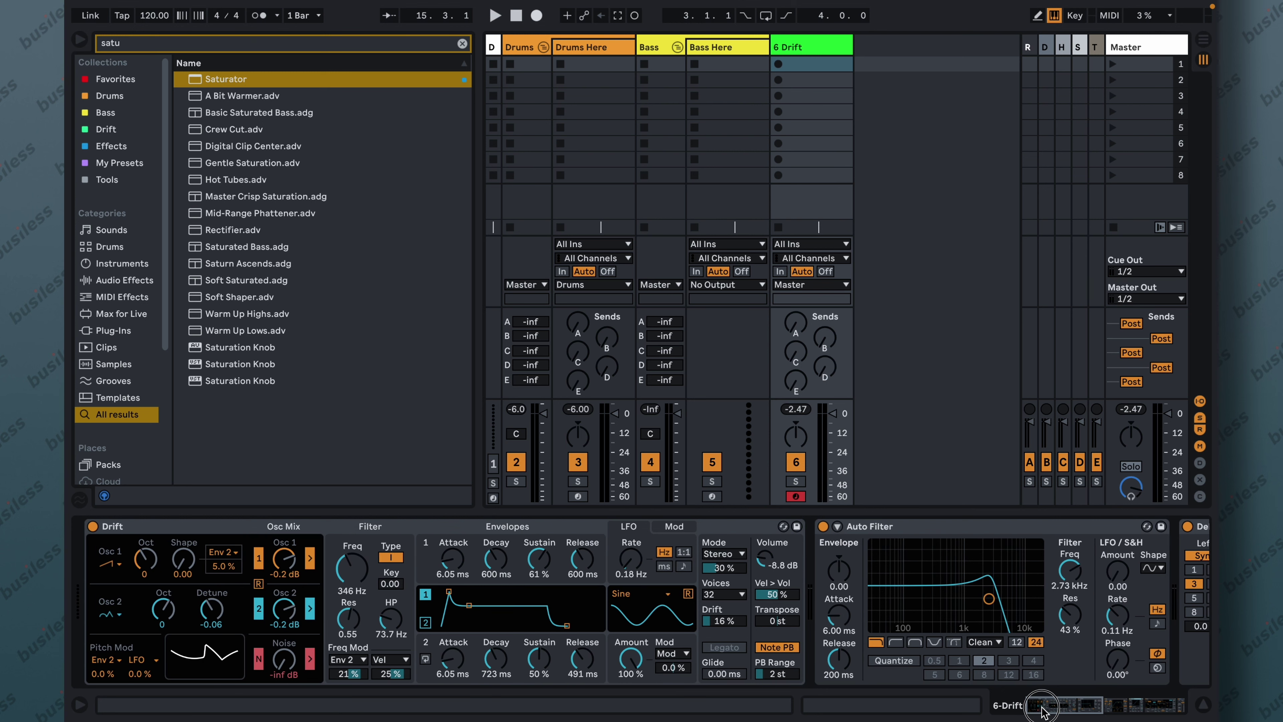
left_click(180, 539)
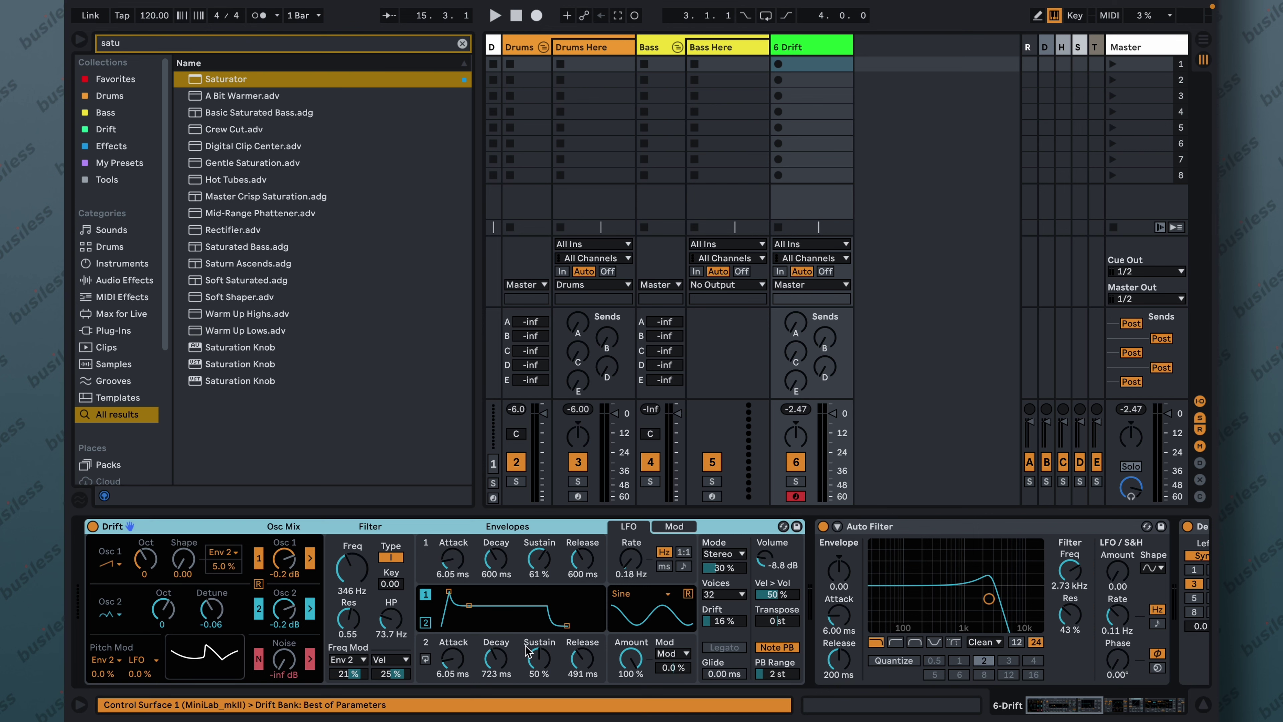
left_click(1157, 705)
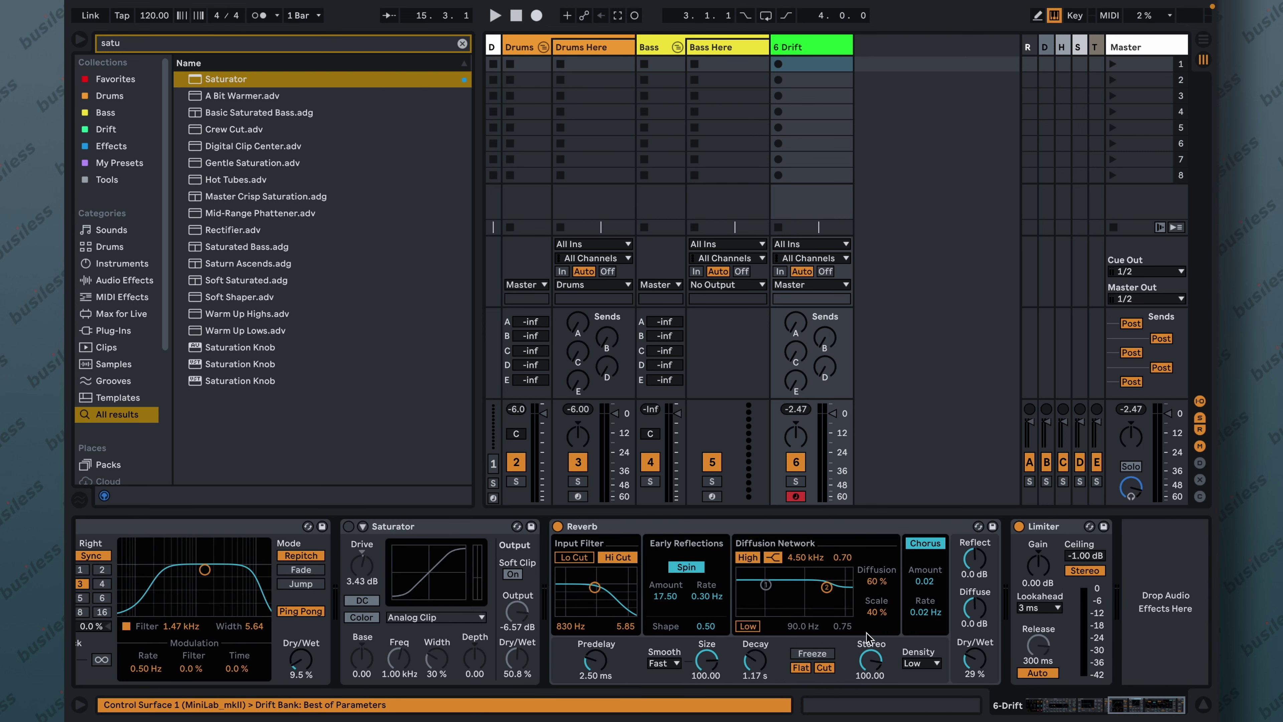
left_click(765, 527, "shift")
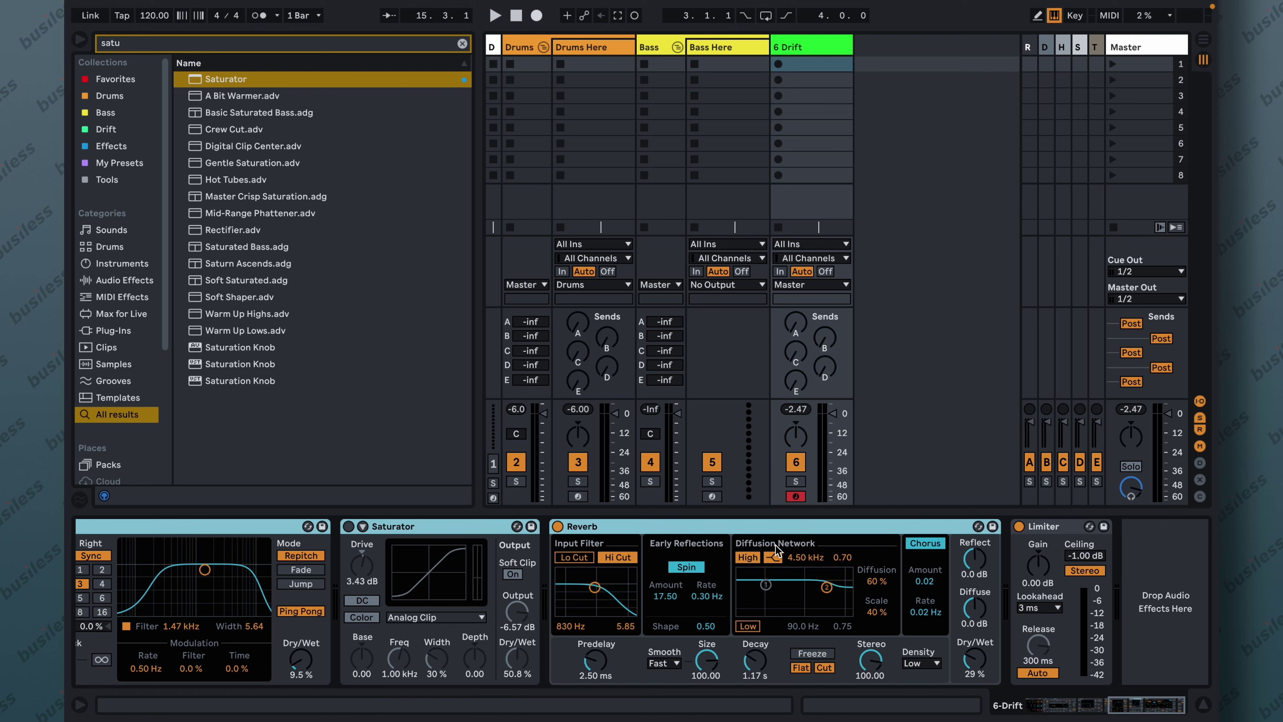
key("super+g")
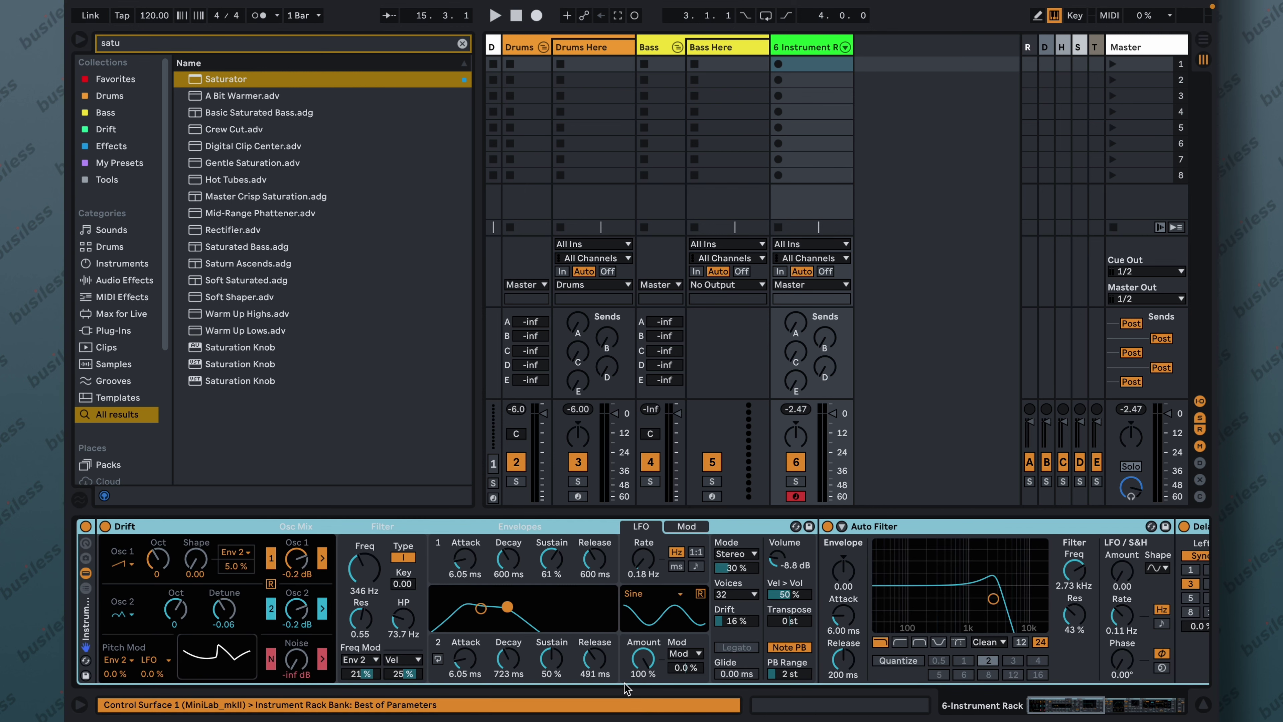
- Rename the Instrument Rack as "Summertime synth keys" and save it as a preset in the User Library
left_click(87, 587)
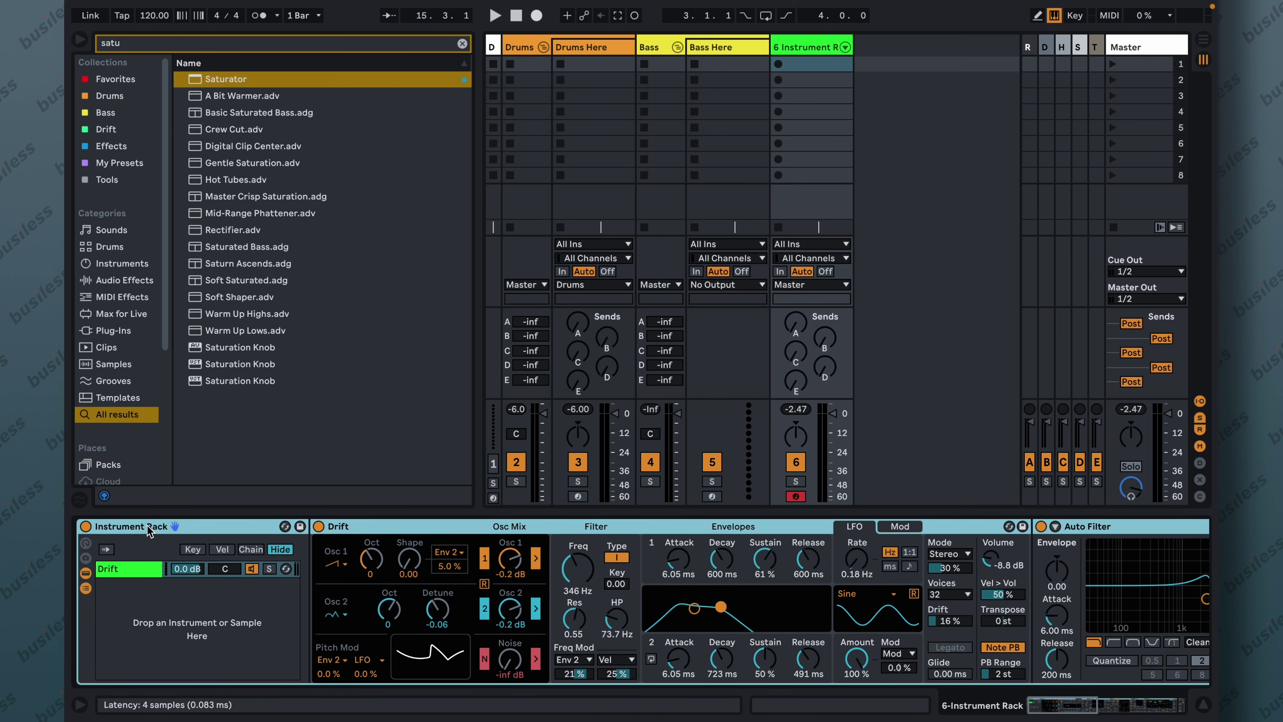
key("super+r")
type("Su")
type("mmertime synth keys")
key("Return")
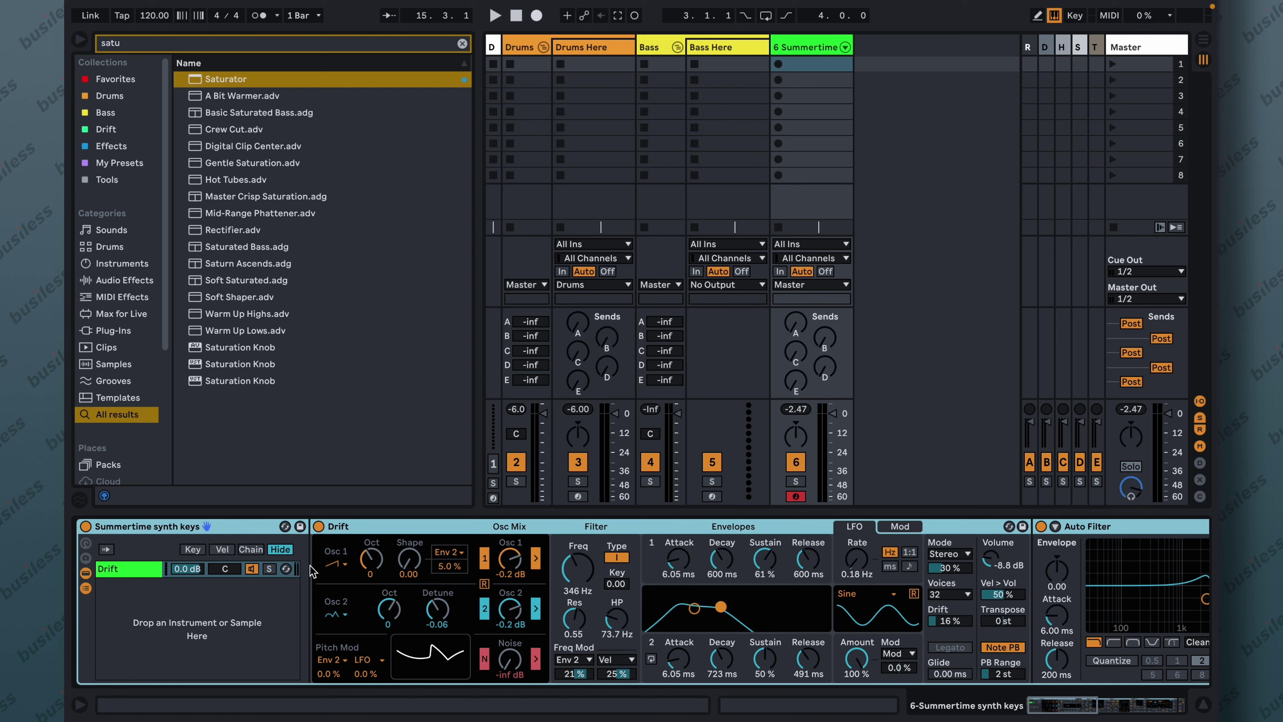
left_click(300, 526)
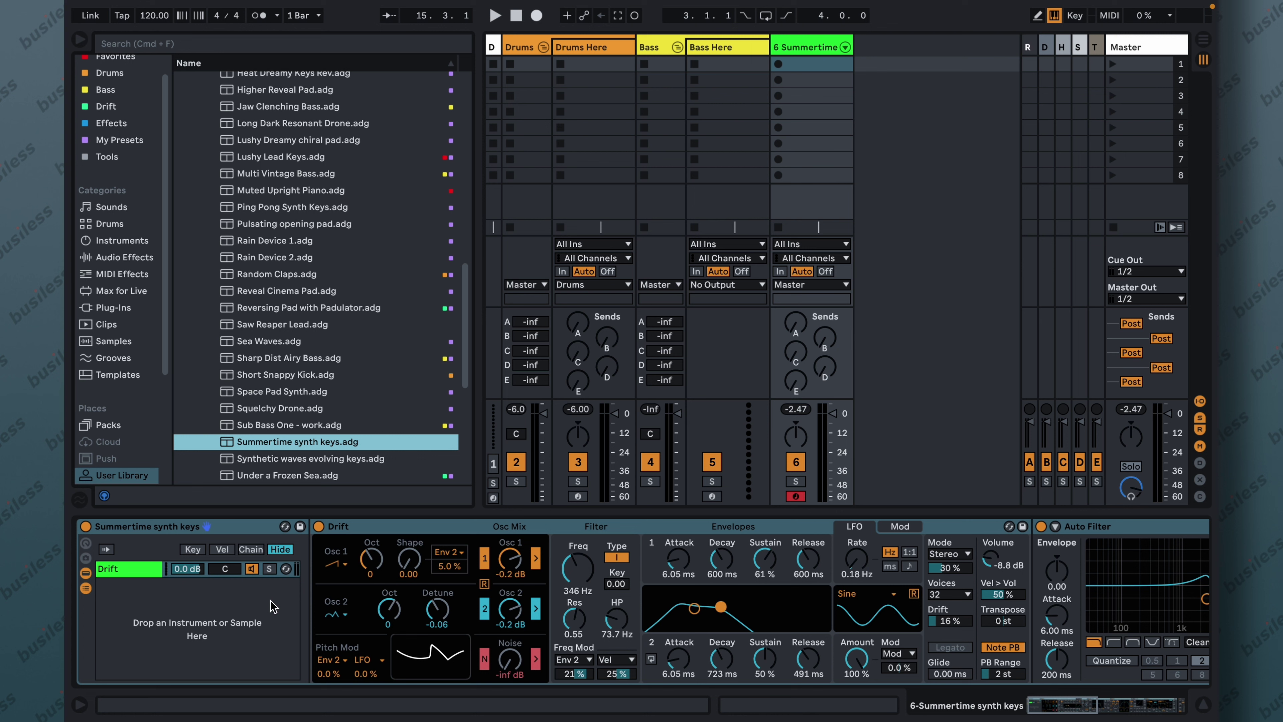